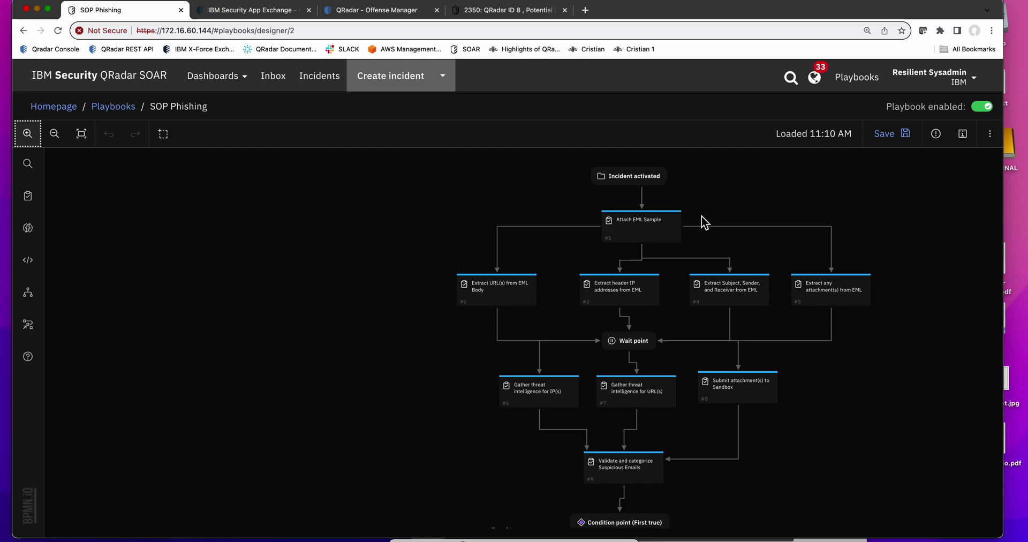
- Examine the SOP Phishing playbook flow from the EML extraction tasks through the condition point to the incident documentation task and end point
{"action": "left_click", "coordinate": [524, 302]}
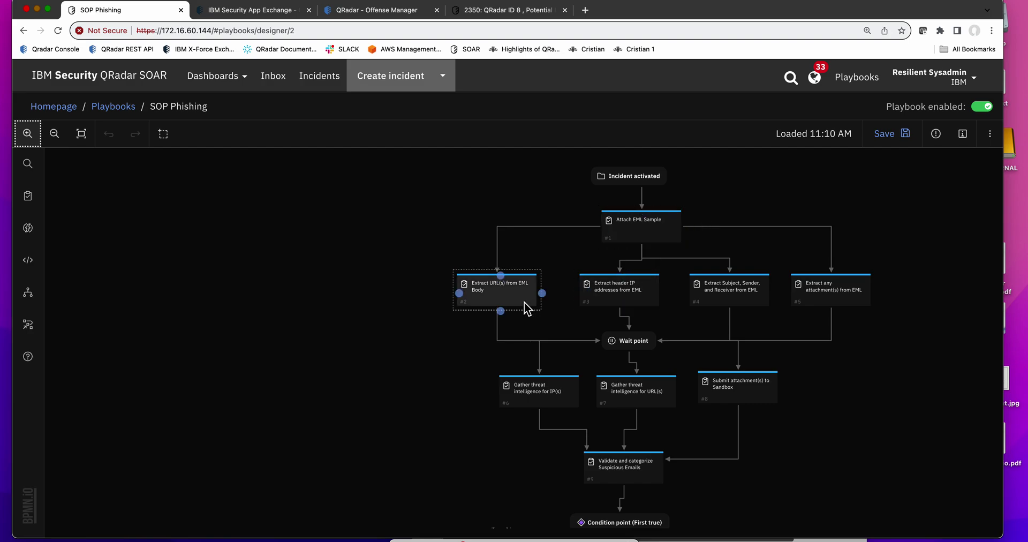
{"action": "left_click", "coordinate": [605, 292]}
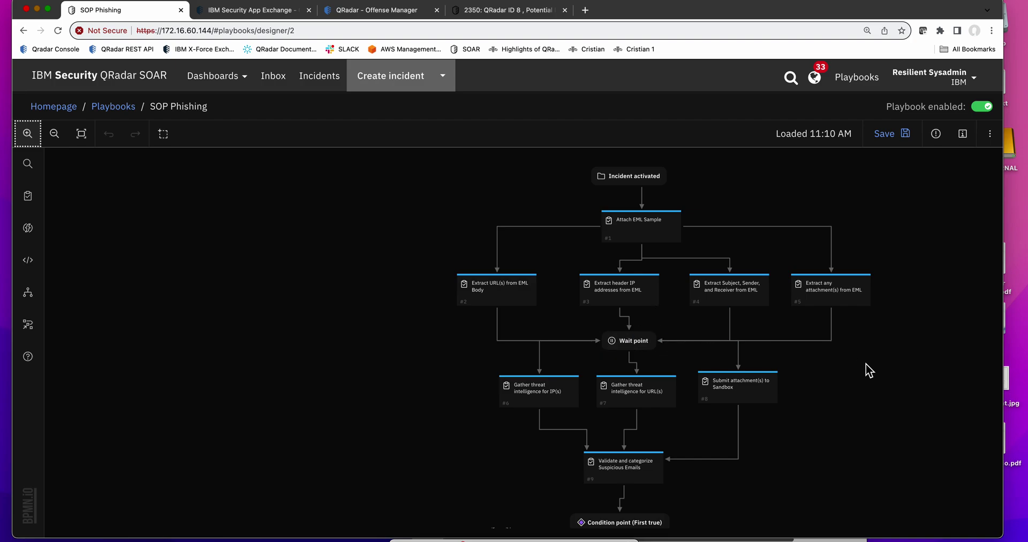
{"action": "scroll", "coordinate": [868, 369], "scroll_direction": "down", "scroll_amount": 5}
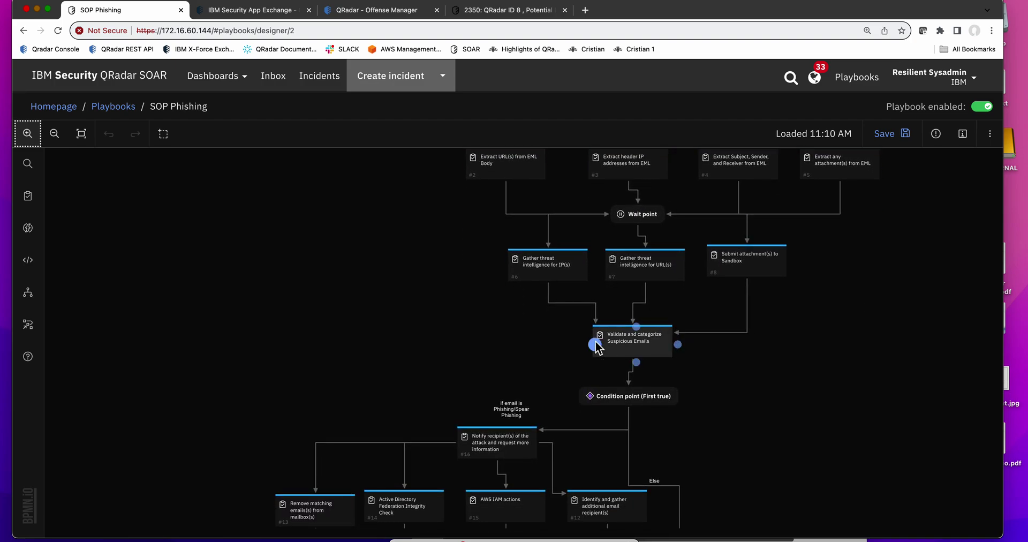
{"action": "left_click", "coordinate": [562, 277]}
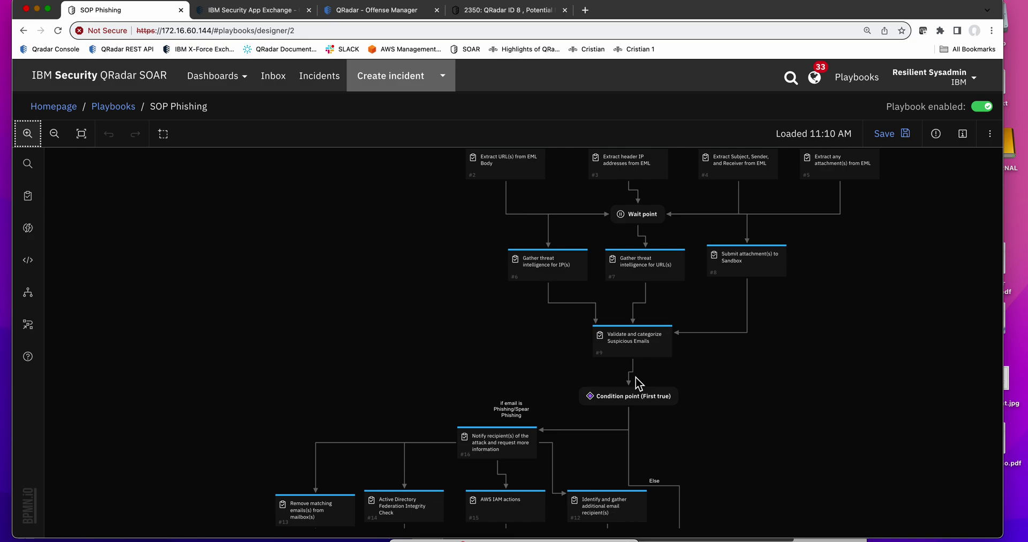
{"action": "scroll", "coordinate": [581, 415], "scroll_direction": "down", "scroll_amount": 5}
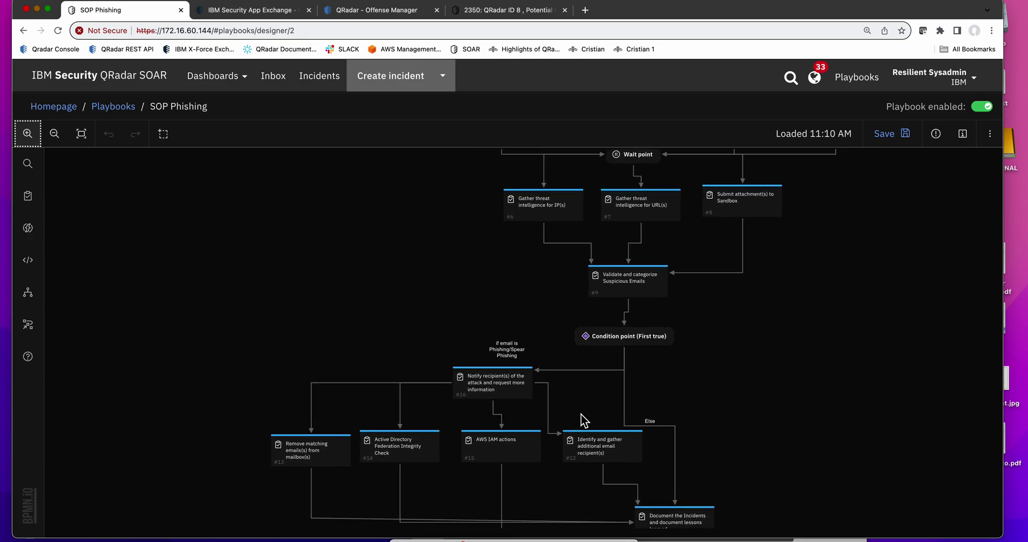
{"action": "scroll", "coordinate": [580, 413], "scroll_direction": "down", "scroll_amount": 2}
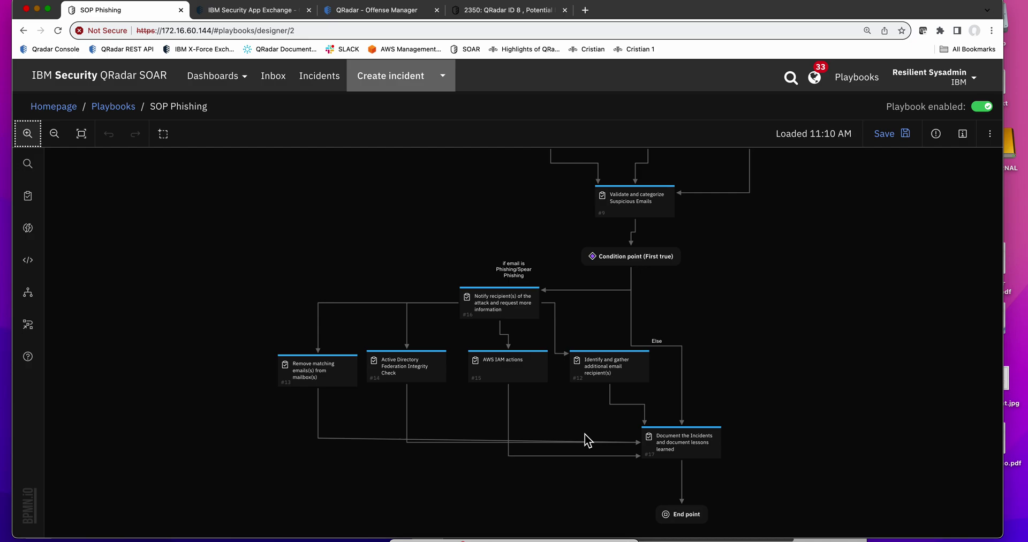
{"action": "left_click", "coordinate": [651, 443]}
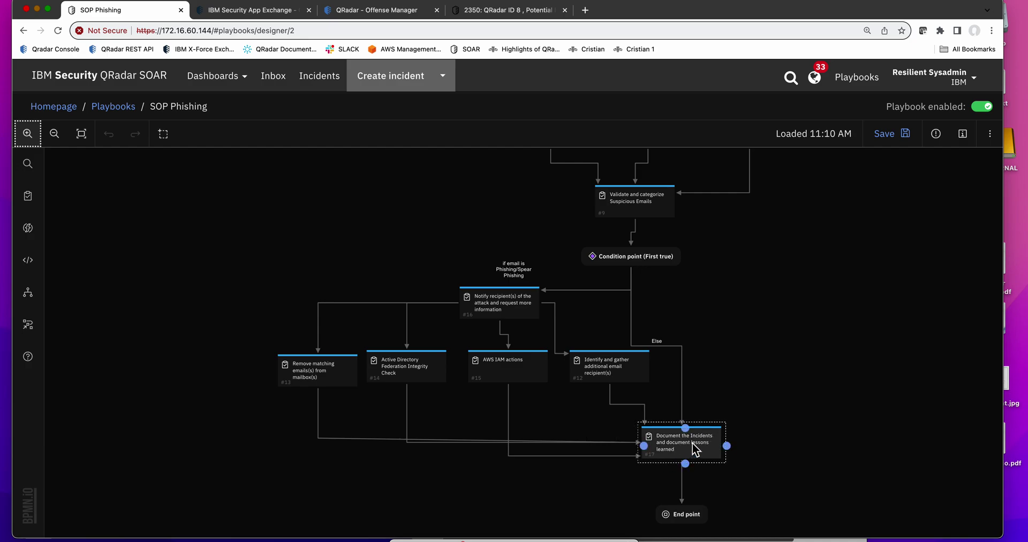
{"action": "left_click", "coordinate": [689, 411]}
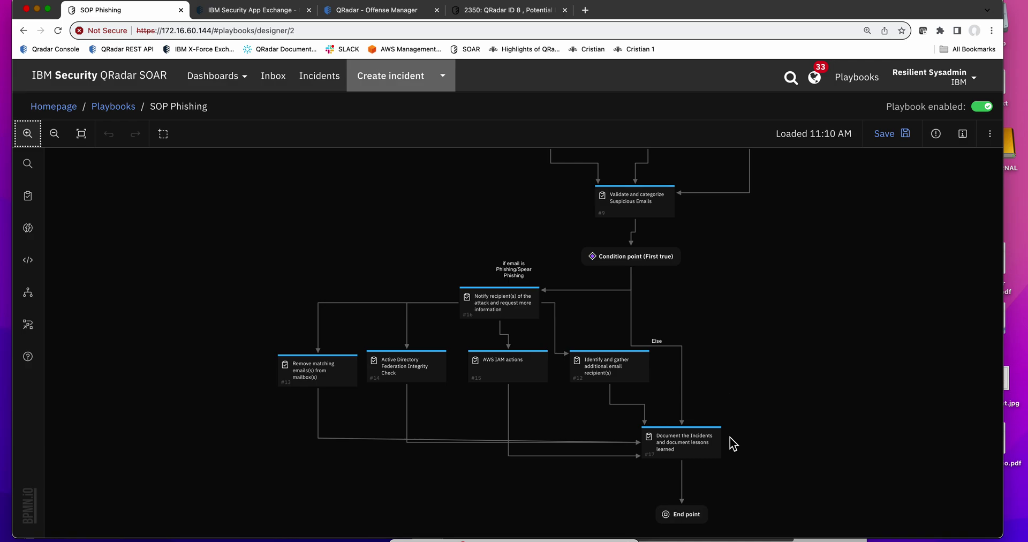
{"action": "left_click", "coordinate": [702, 449]}
{"action": "left_click", "coordinate": [808, 451]}
- Switch to the IBM Security App Exchange and search the QRadar SOAR applications for "office"
{"action": "key", "text": "ctrl+Tab"}
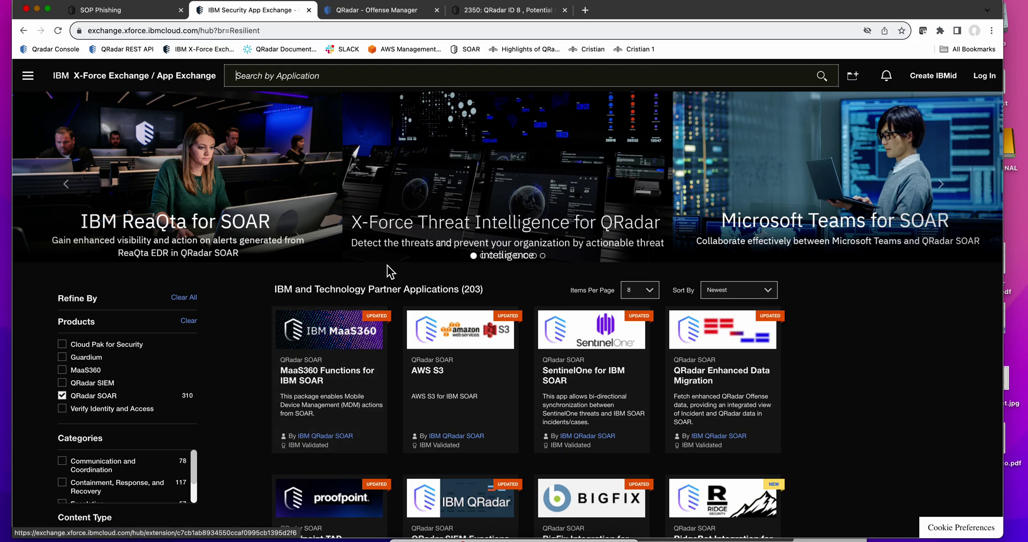
{"action": "left_click", "coordinate": [327, 75]}
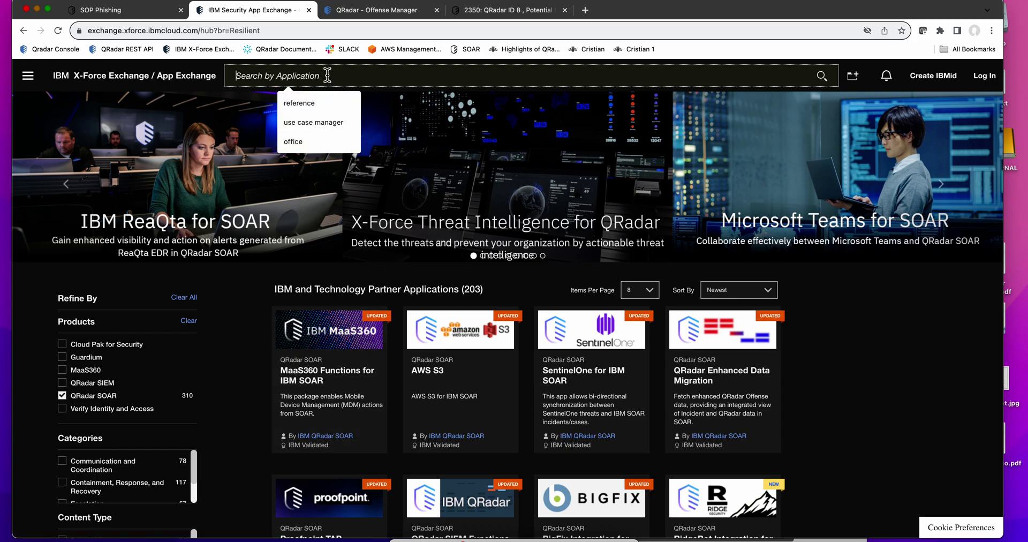
{"action": "type", "text": "office"}
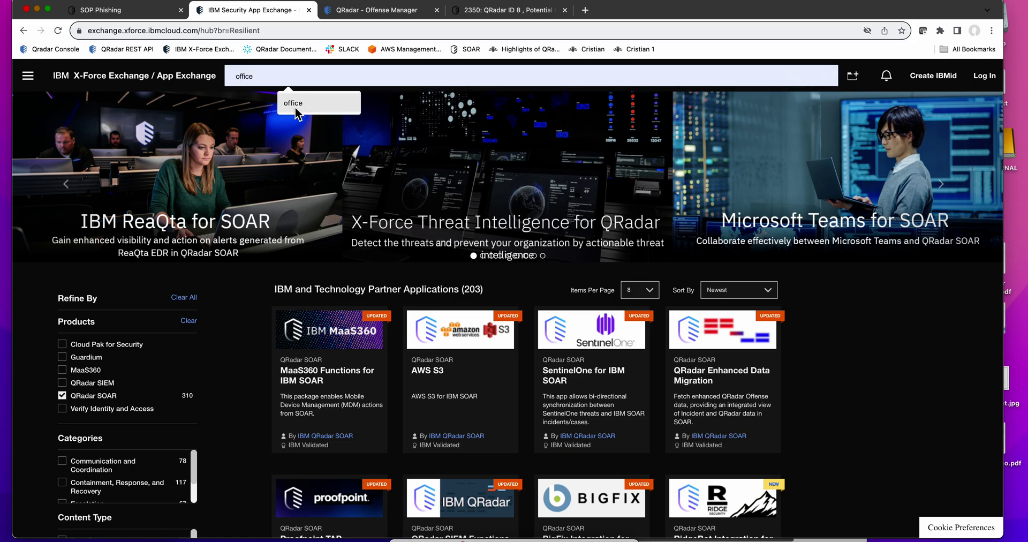
{"action": "left_click", "coordinate": [296, 110]}
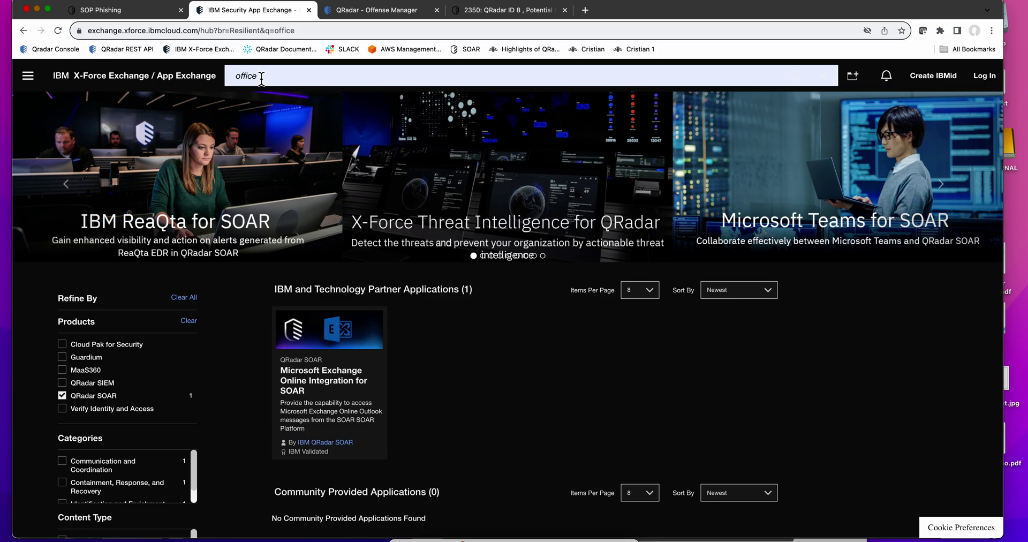
- Search the QRadar SOAR applications for "virus" and look through the partner and community results
{"action": "left_click_drag", "start_coordinate": [262, 76], "coordinate": [226, 78]}
{"action": "type", "text": "viru"}
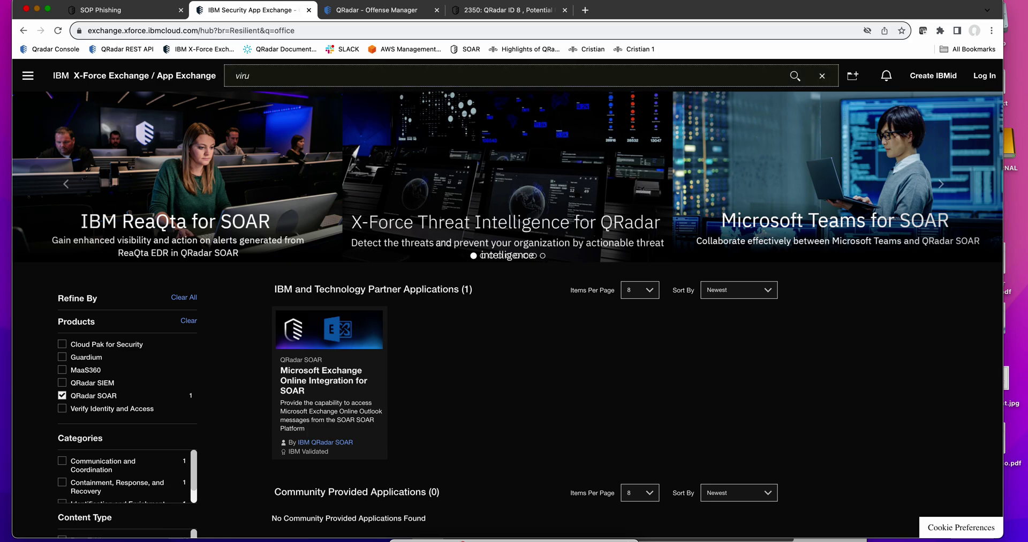
{"action": "type", "text": "s"}
{"action": "key", "text": "Return"}
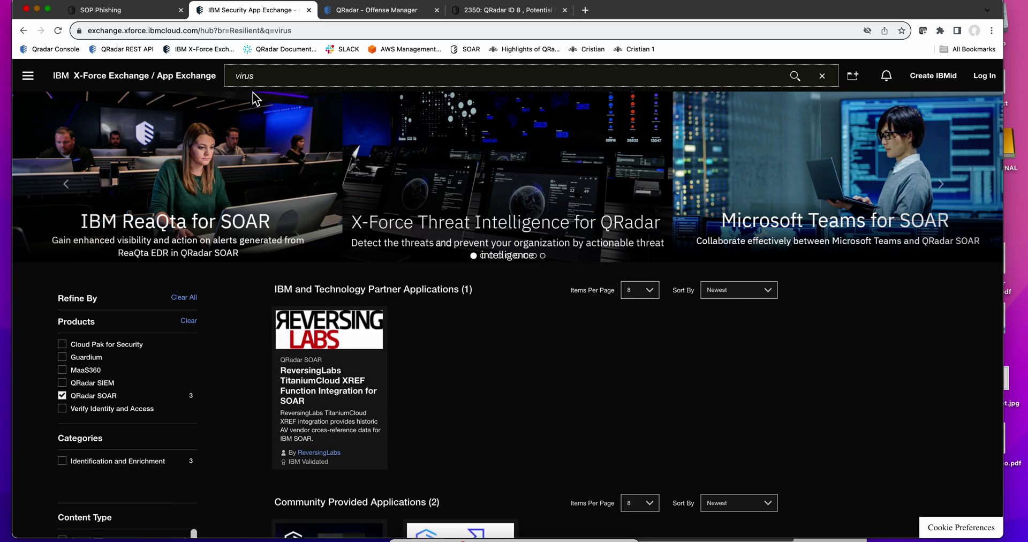
{"action": "scroll", "coordinate": [439, 329], "scroll_direction": "down", "scroll_amount": 5}
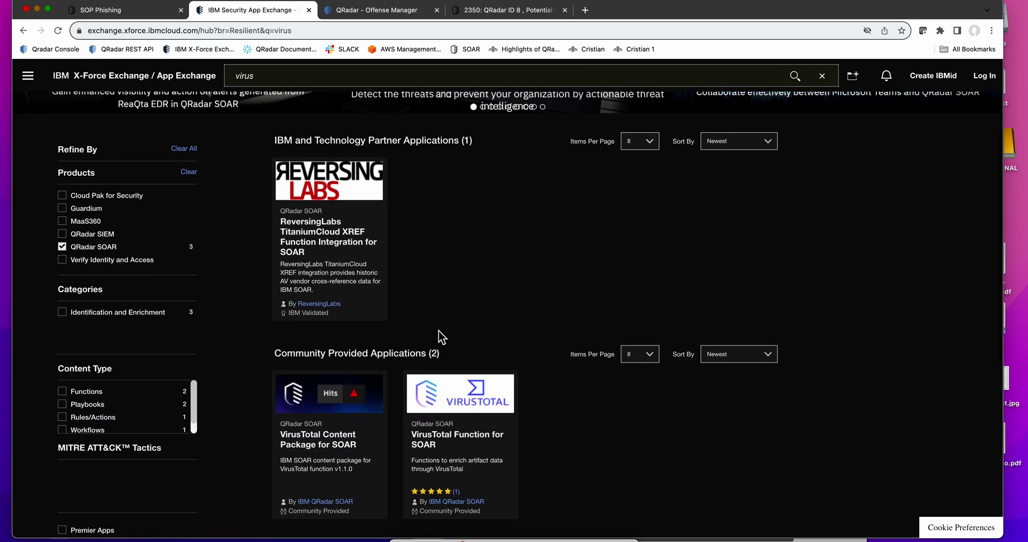
{"action": "scroll", "coordinate": [438, 332], "scroll_direction": "up", "scroll_amount": 5}
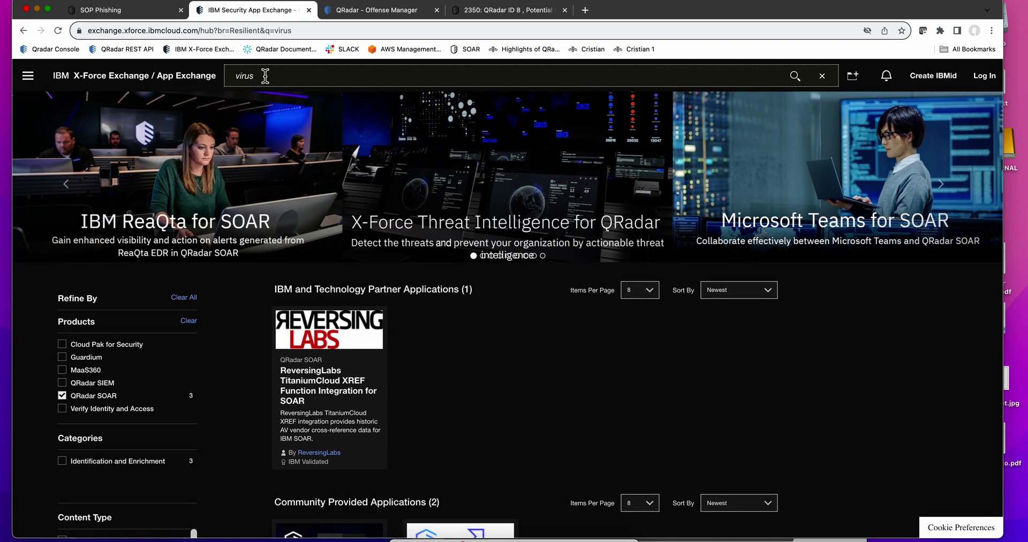
- Search the QRadar SOAR applications for "ldap" and look over the results
{"action": "left_click_drag", "start_coordinate": [264, 75], "coordinate": [218, 77]}
{"action": "type", "text": "ld"}
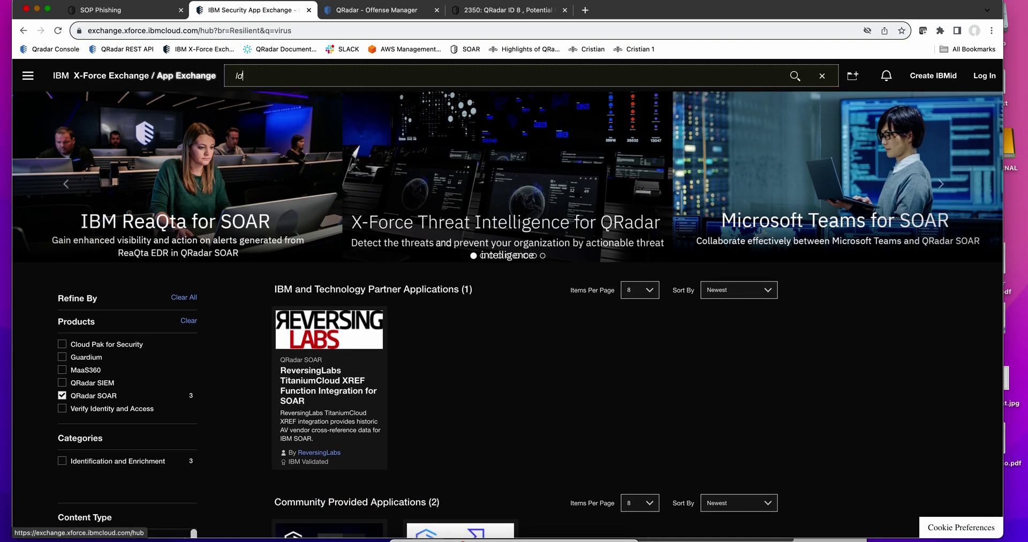
{"action": "type", "text": "ap"}
{"action": "key", "text": "Return"}
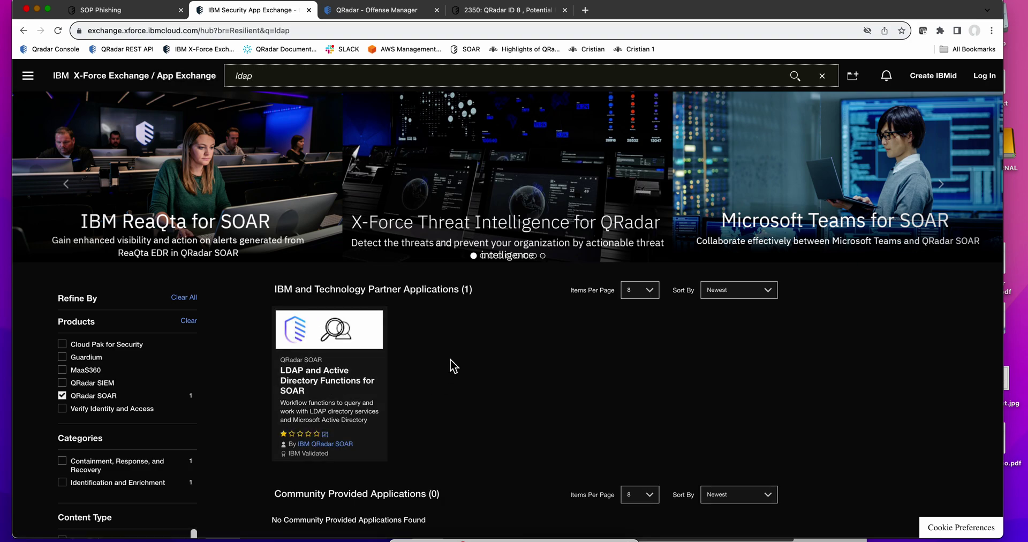
{"action": "scroll", "coordinate": [454, 365], "scroll_direction": "down", "scroll_amount": 2}
{"action": "scroll", "coordinate": [454, 365], "scroll_direction": "up", "scroll_amount": 2}
- Search the QRadar SOAR applications for "service now" and for "aws", and look through the AWS integrations
{"action": "left_click_drag", "start_coordinate": [259, 76], "coordinate": [225, 76]}
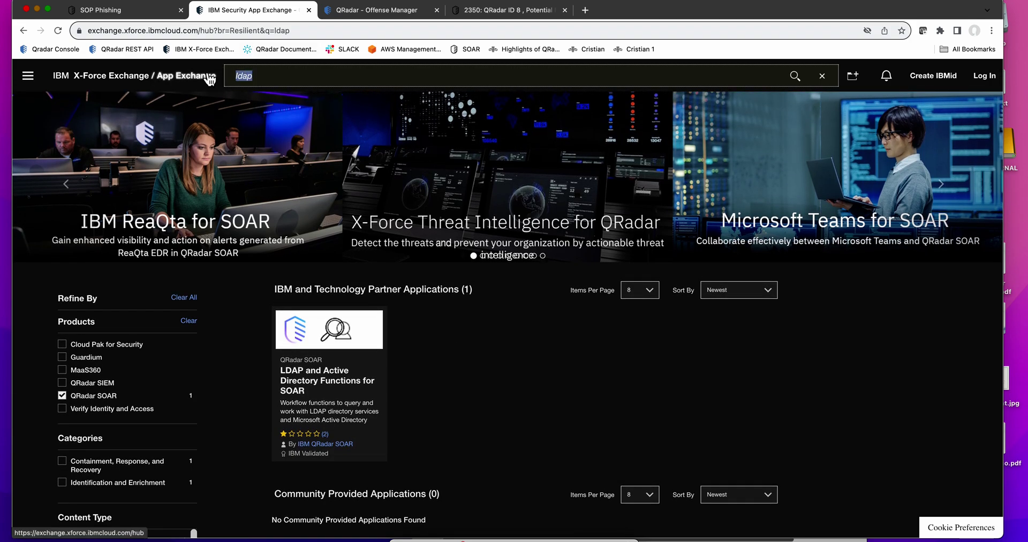
{"action": "type", "text": "service now"}
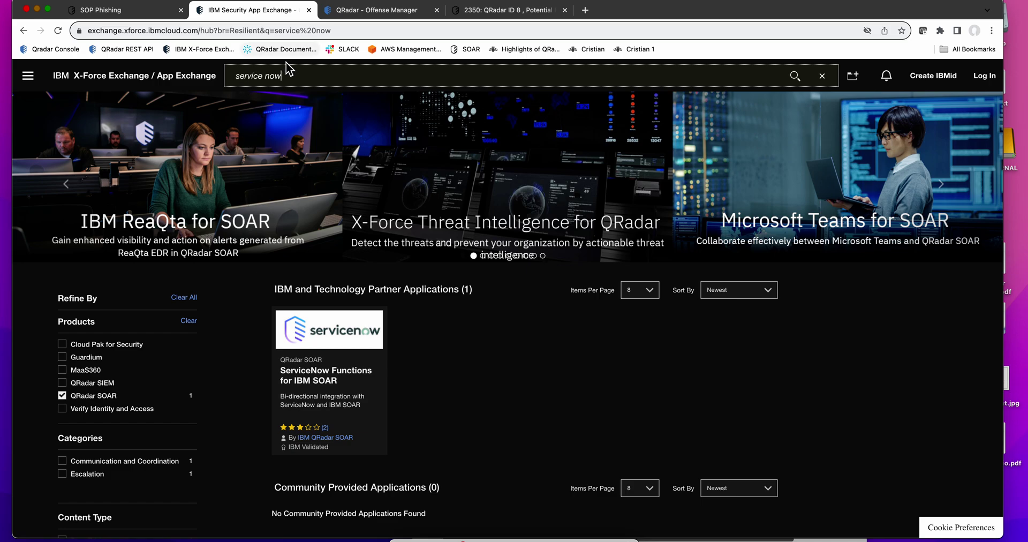
{"action": "left_click_drag", "start_coordinate": [286, 75], "coordinate": [221, 70]}
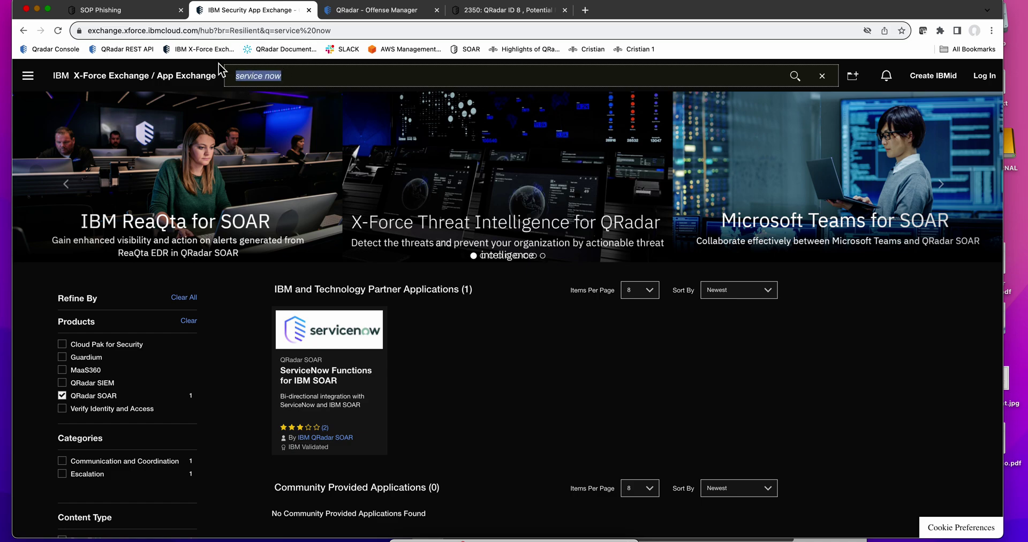
{"action": "type", "text": "aws"}
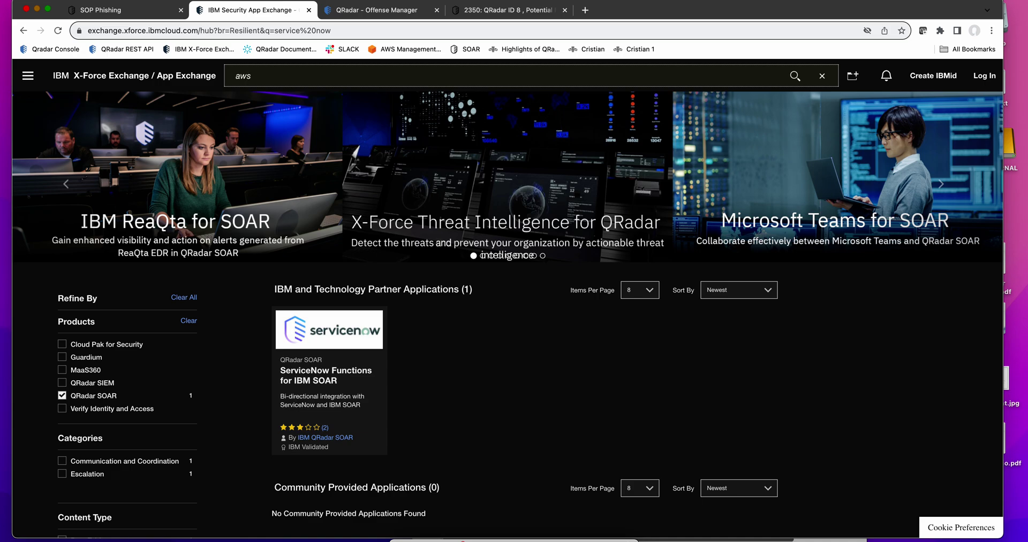
{"action": "key", "text": "Return"}
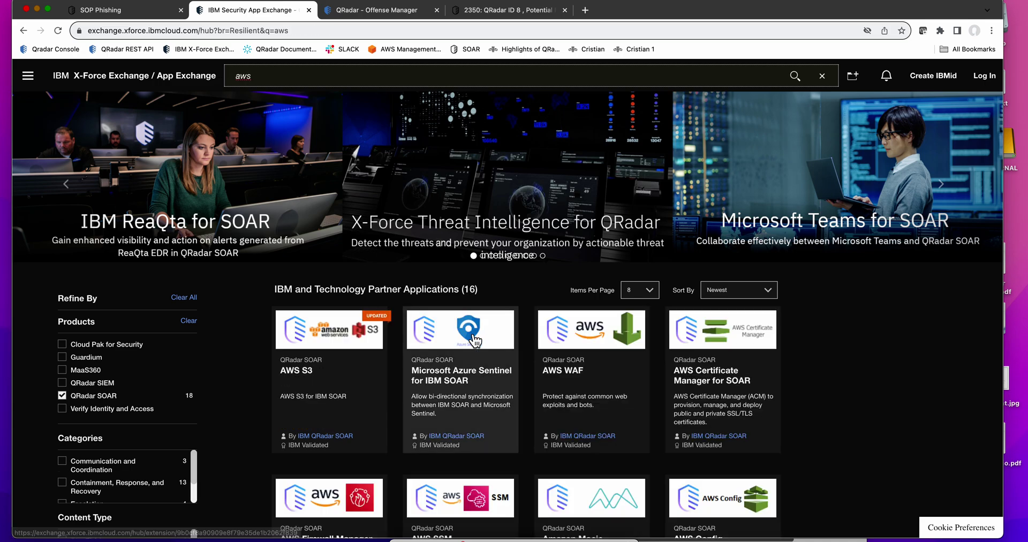
{"action": "scroll", "coordinate": [474, 340], "scroll_direction": "down", "scroll_amount": 2}
{"action": "scroll", "coordinate": [474, 340], "scroll_direction": "down", "scroll_amount": 2}
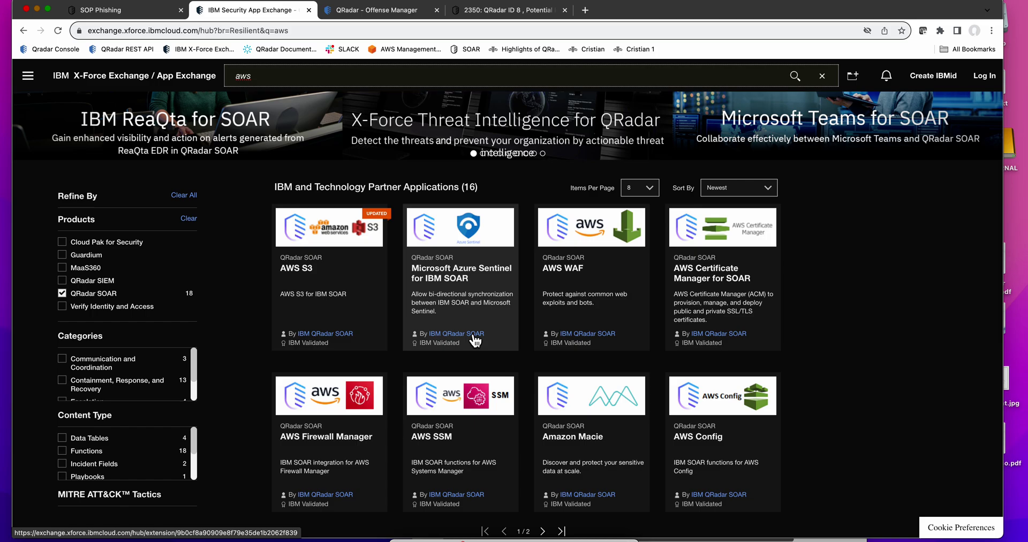
{"action": "scroll", "coordinate": [474, 340], "scroll_direction": "up", "scroll_amount": 4}
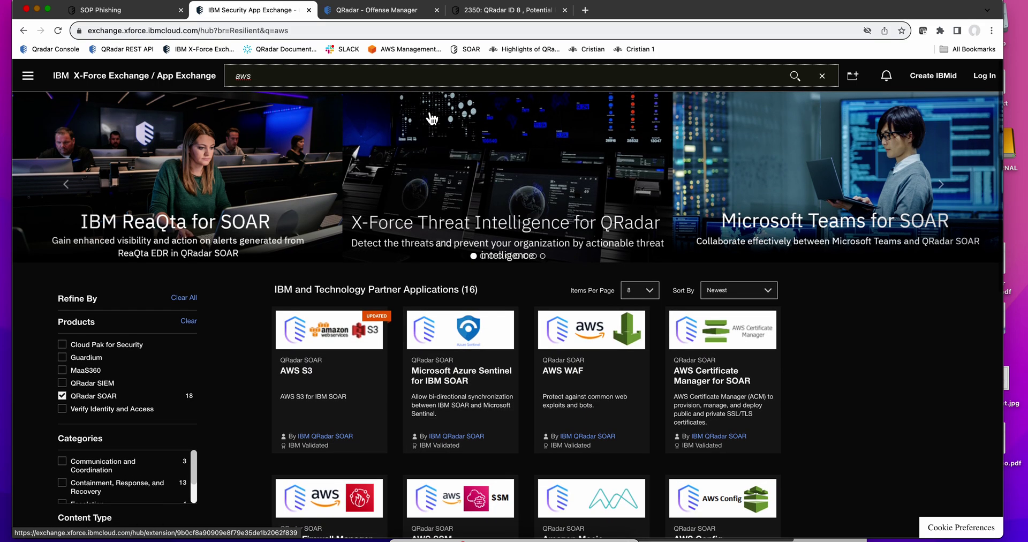
- Search the QRadar SOAR applications for "palo" and look through the partner and community integrations
{"action": "left_click_drag", "start_coordinate": [258, 74], "coordinate": [211, 66]}
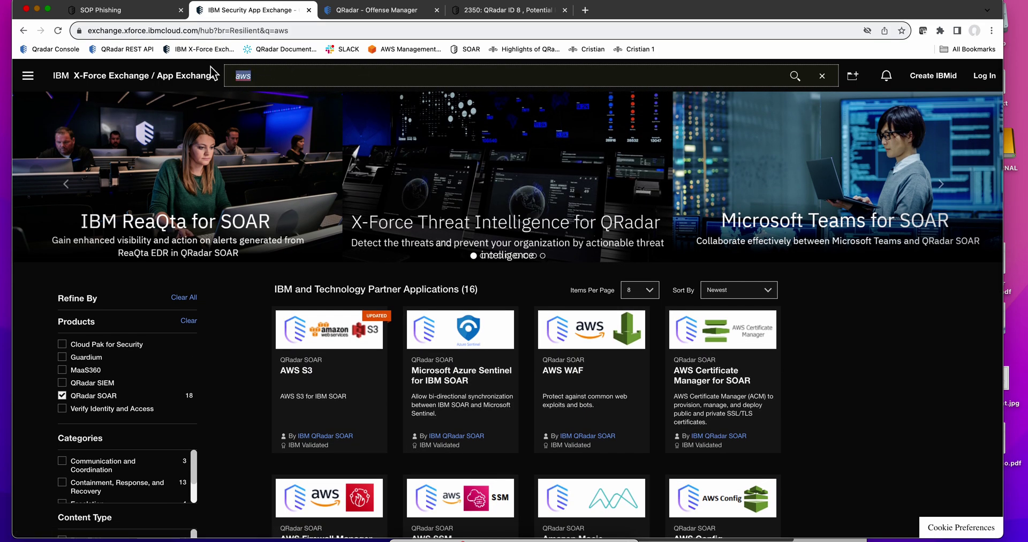
{"action": "type", "text": "pol"}
{"action": "key", "text": "BackSpace"}
{"action": "key", "text": "BackSpace"}
{"action": "type", "text": "alo"}
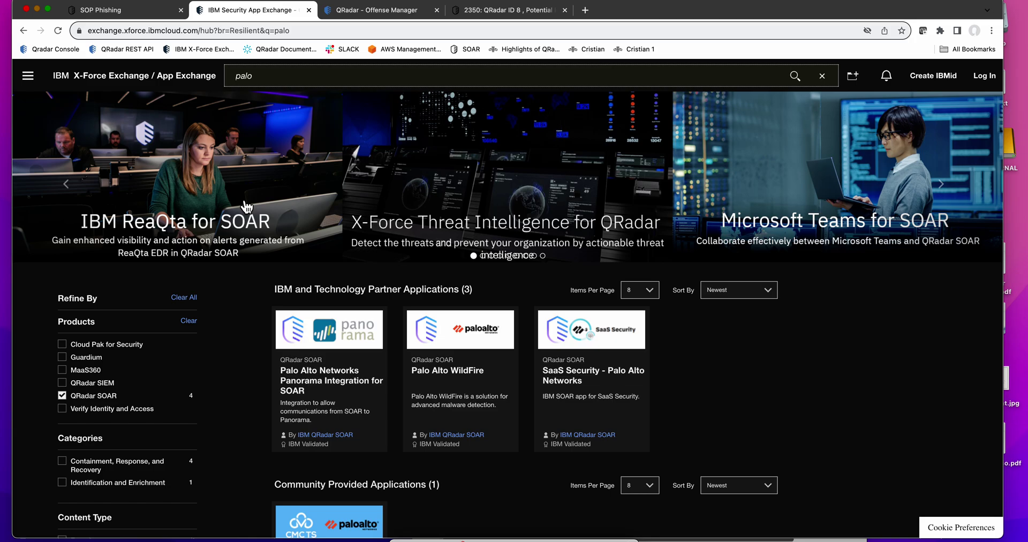
{"action": "scroll", "coordinate": [351, 301], "scroll_direction": "down", "scroll_amount": 3}
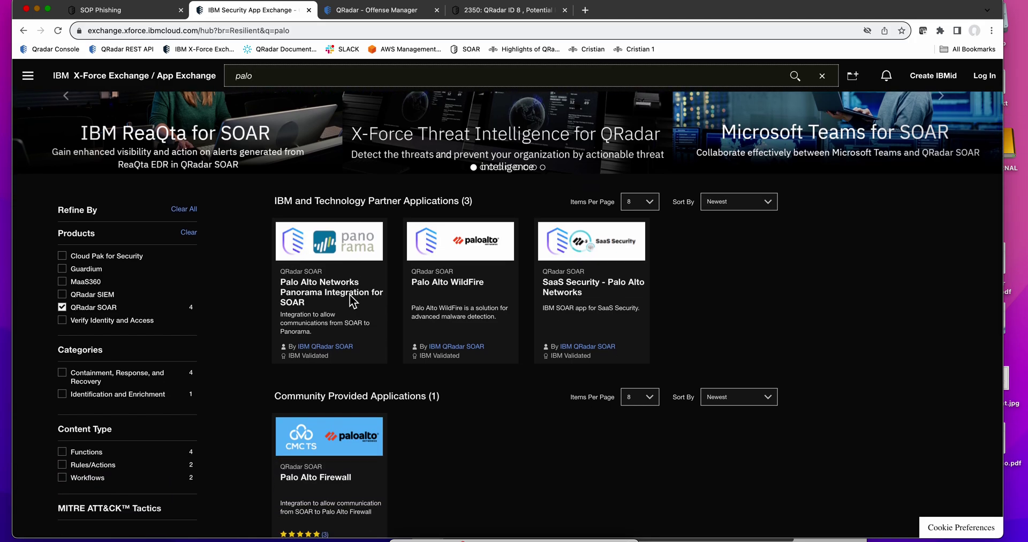
{"action": "scroll", "coordinate": [349, 273], "scroll_direction": "up", "scroll_amount": 3}
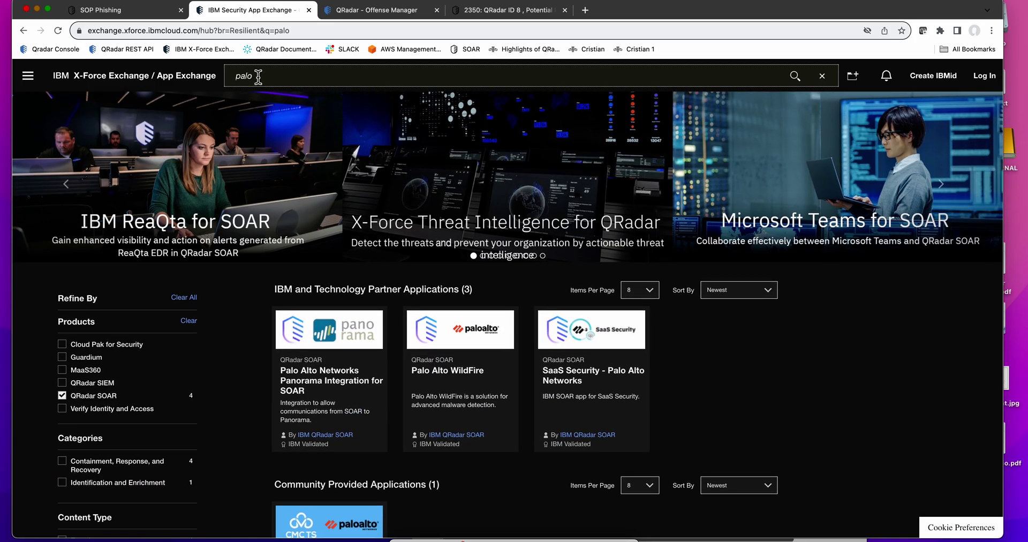
- Search the QRadar SOAR applications for "okt" to find the Okta integration
{"action": "double_click", "coordinate": [247, 76]}
{"action": "type", "text": "okt"}
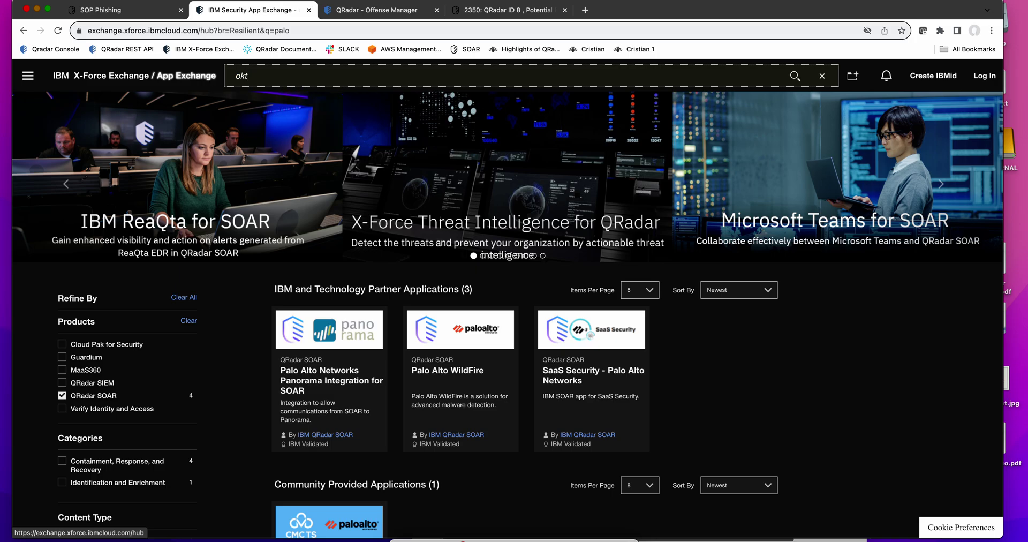
{"action": "key", "text": "Return"}
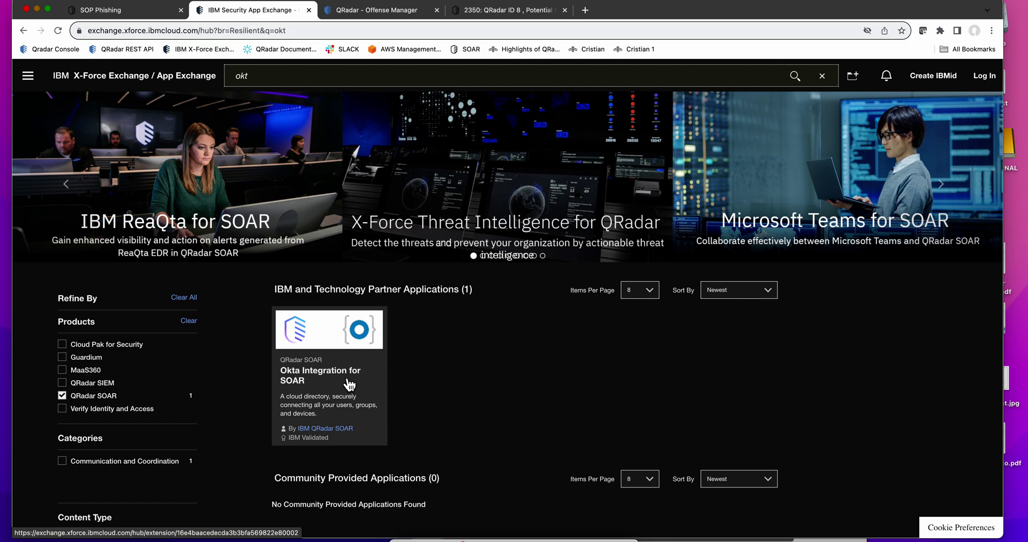
- Search the QRadar SOAR applications for "zsca" to find the Zscaler integration
{"action": "left_click_drag", "start_coordinate": [252, 75], "coordinate": [223, 76]}
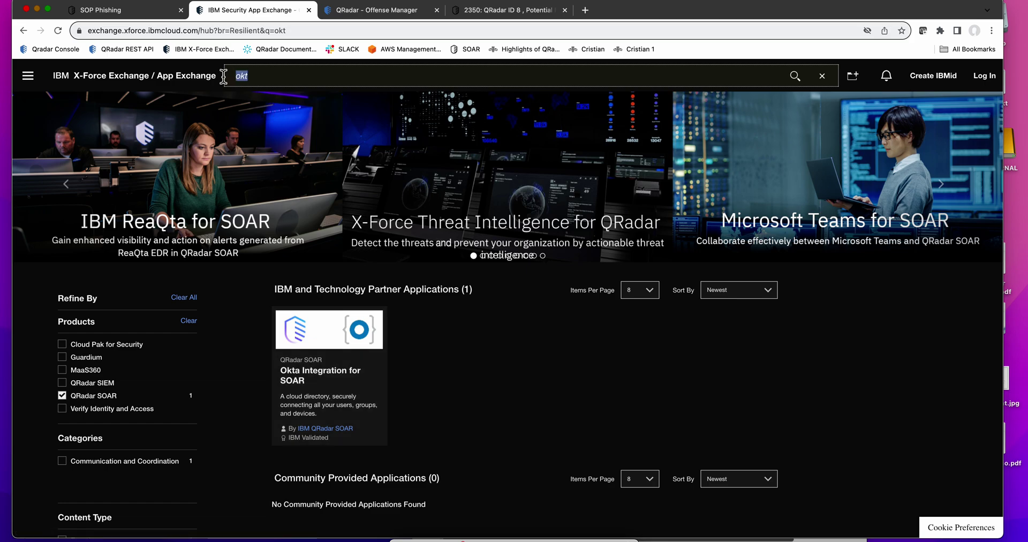
{"action": "type", "text": "z"}
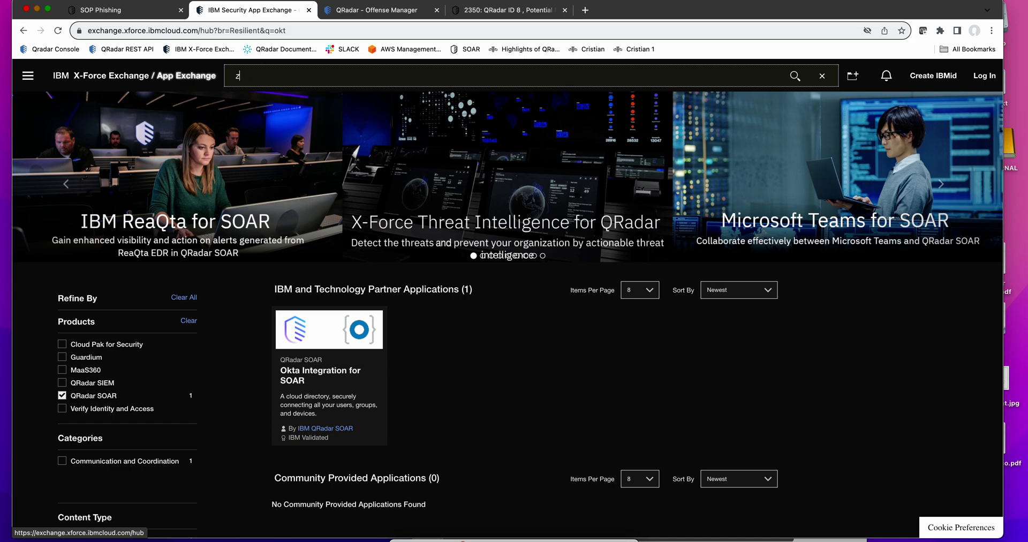
{"action": "type", "text": "sca"}
{"action": "key", "text": "Return"}
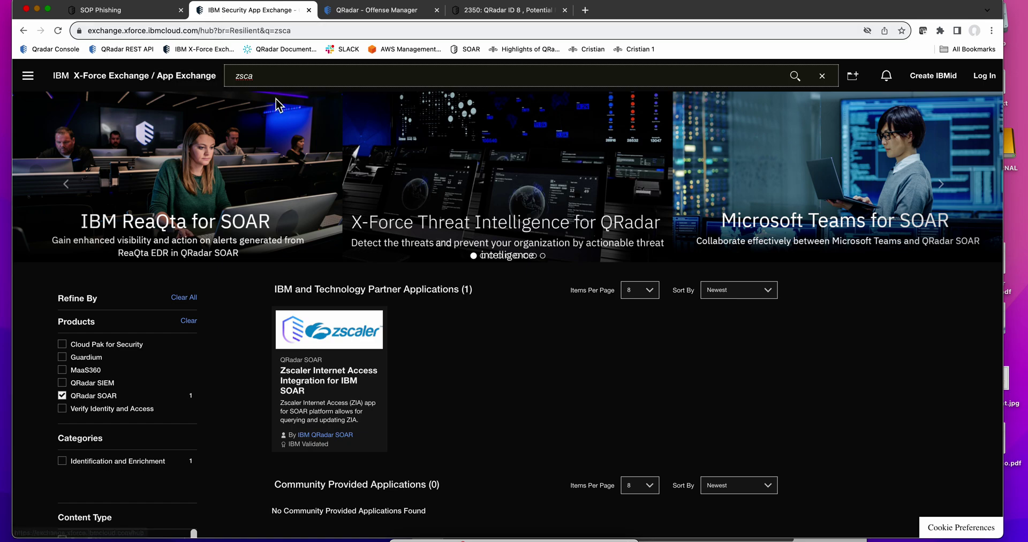
- Search the QRadar SOAR applications for "have i" to find the Have I Been Pwned integrations
{"action": "double_click", "coordinate": [260, 75]}
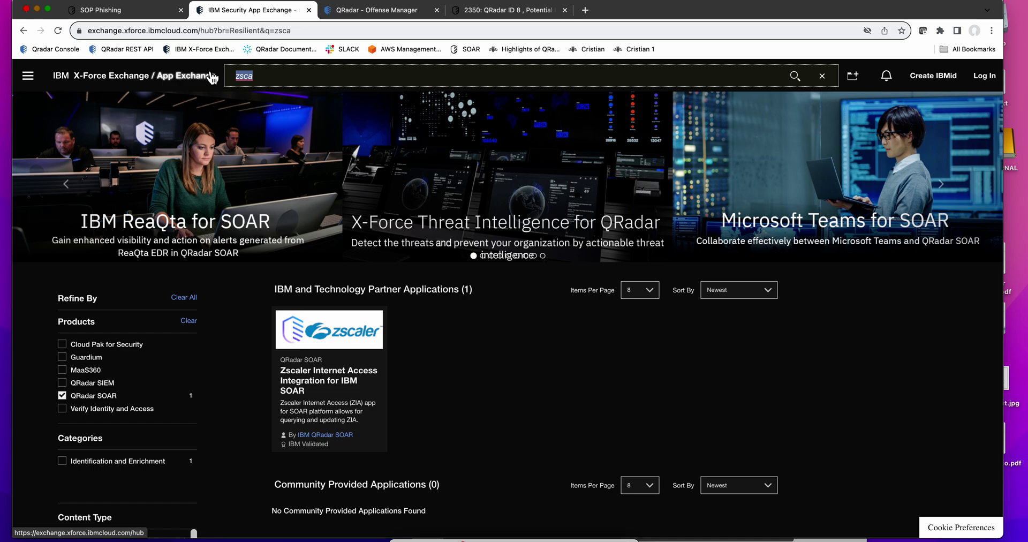
{"action": "type", "text": "have i"}
{"action": "key", "text": "Return"}
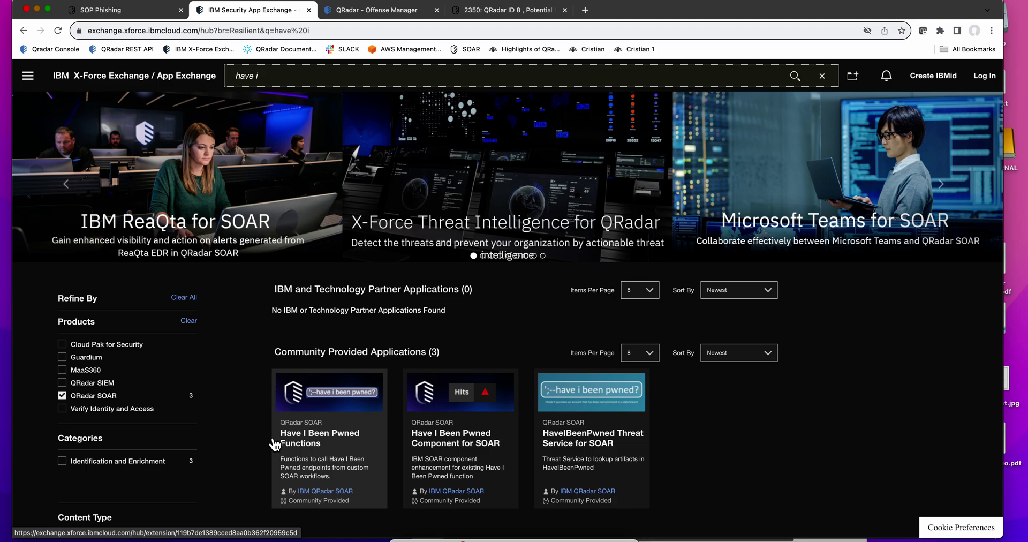
- Switch to the QRadar Offense Manager and send Offense 8 to SOAR using the Default Template
{"action": "key", "text": "ctrl+Tab"}
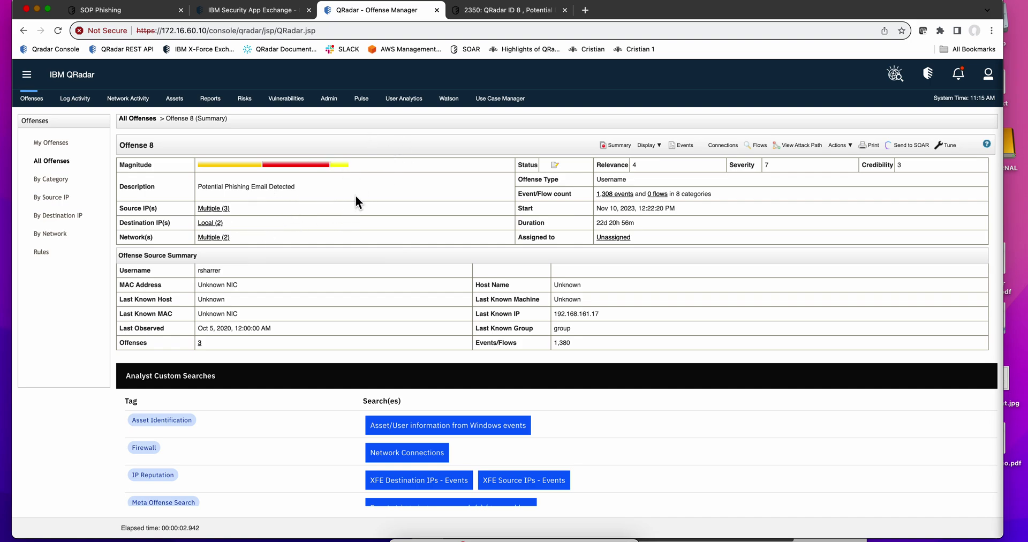
{"action": "left_click", "coordinate": [910, 145]}
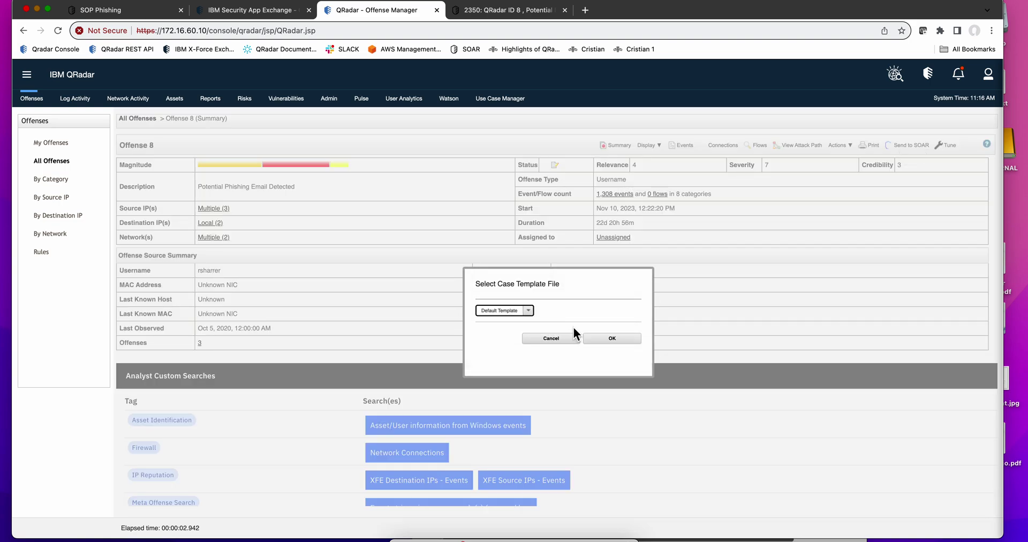
{"action": "left_click", "coordinate": [612, 339]}
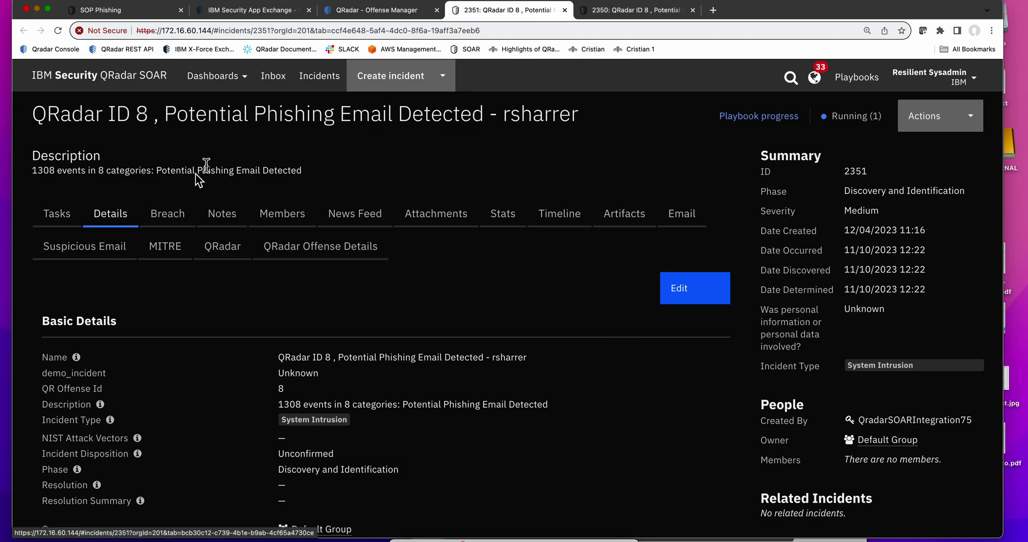
- Open incident 2351 from the list of open incidents and review its tasks
{"action": "left_click", "coordinate": [321, 83]}
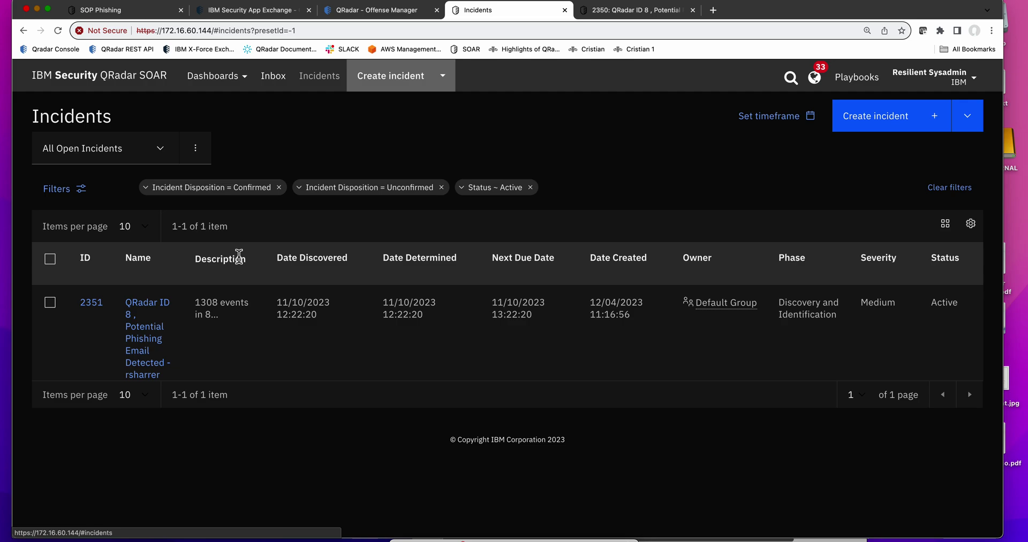
{"action": "left_click", "coordinate": [143, 308]}
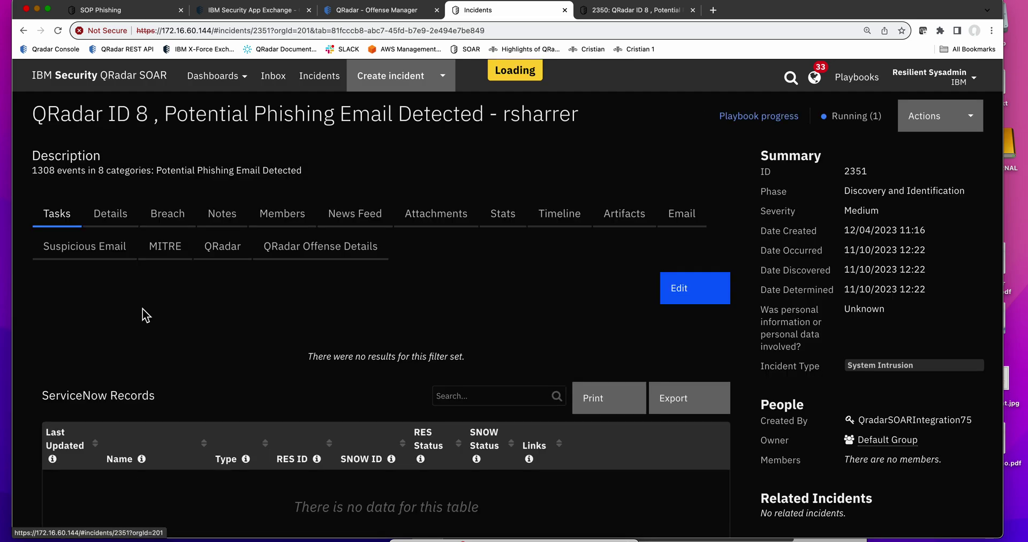
{"action": "scroll", "coordinate": [229, 272], "scroll_direction": "down", "scroll_amount": 5}
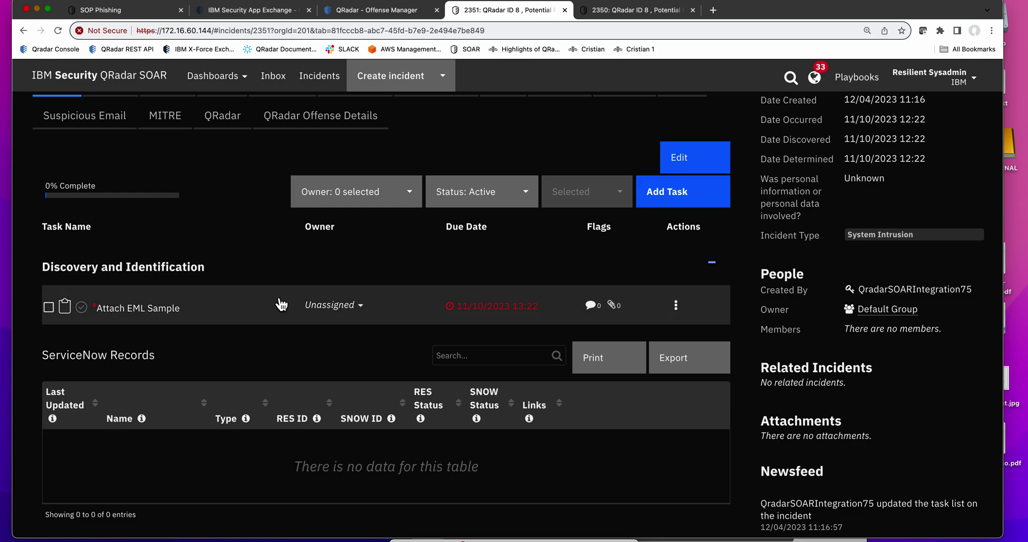
- Switch to the text editor, read through the email sample Claim_your_Economic_Impact_Payment.eml, and close it
{"action": "left_click", "coordinate": [547, 537]}
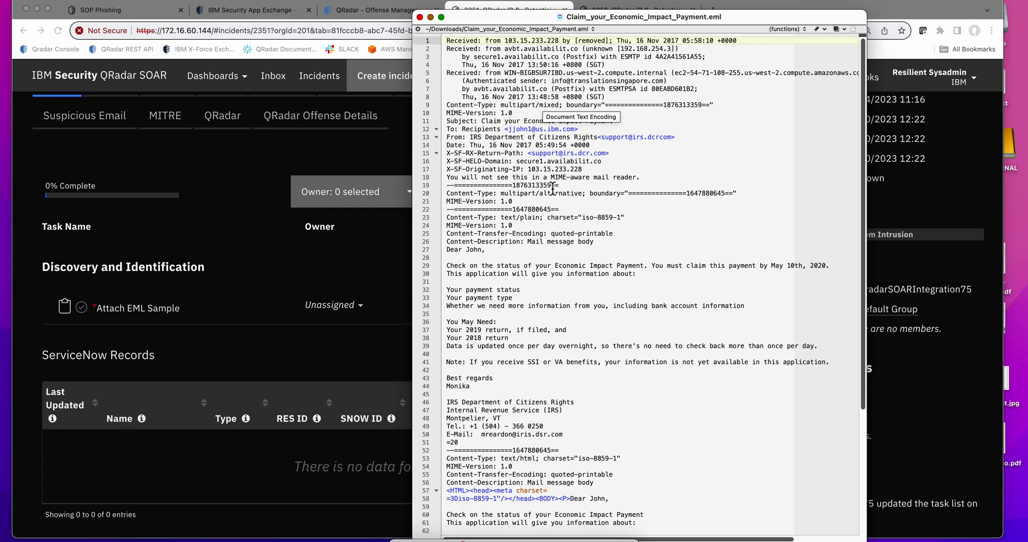
{"action": "scroll", "coordinate": [567, 330], "scroll_direction": "down", "scroll_amount": 7}
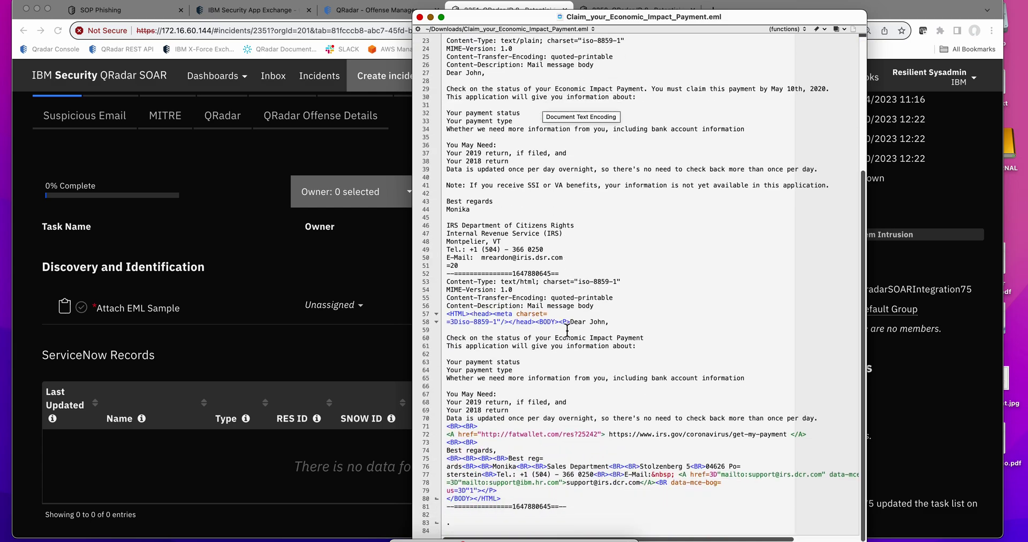
{"action": "scroll", "coordinate": [567, 330], "scroll_direction": "up", "scroll_amount": 7}
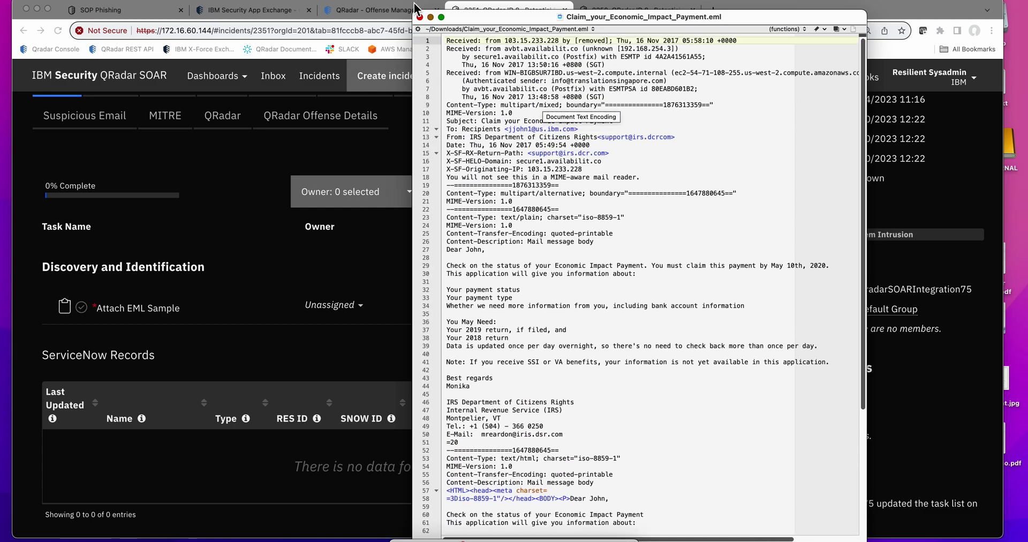
{"action": "left_click", "coordinate": [420, 17]}
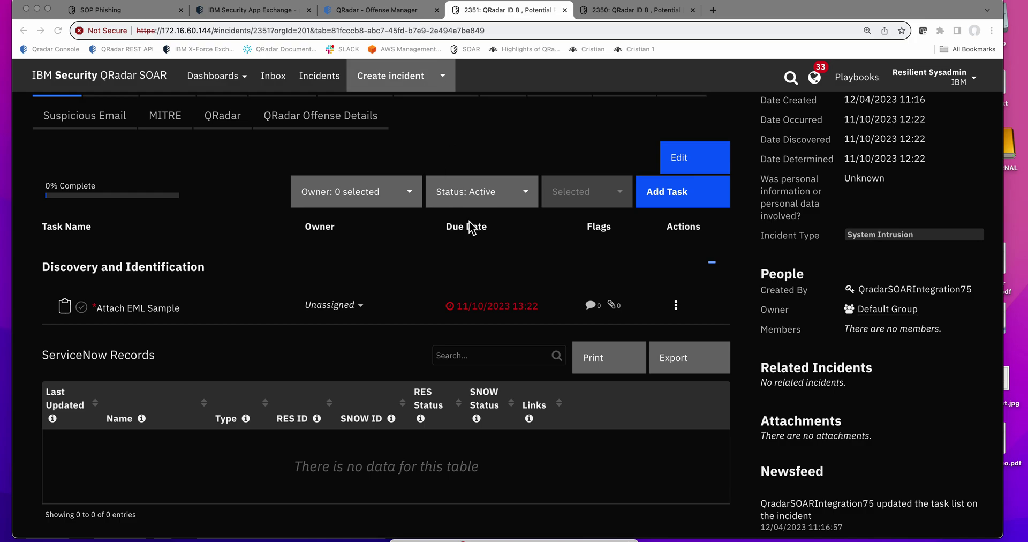
- Upload Claim_your_Economic_Impact_Payment.eml from the Downloads folder as an attachment to incident 2351
{"action": "scroll", "coordinate": [399, 257], "scroll_direction": "up", "scroll_amount": 3}
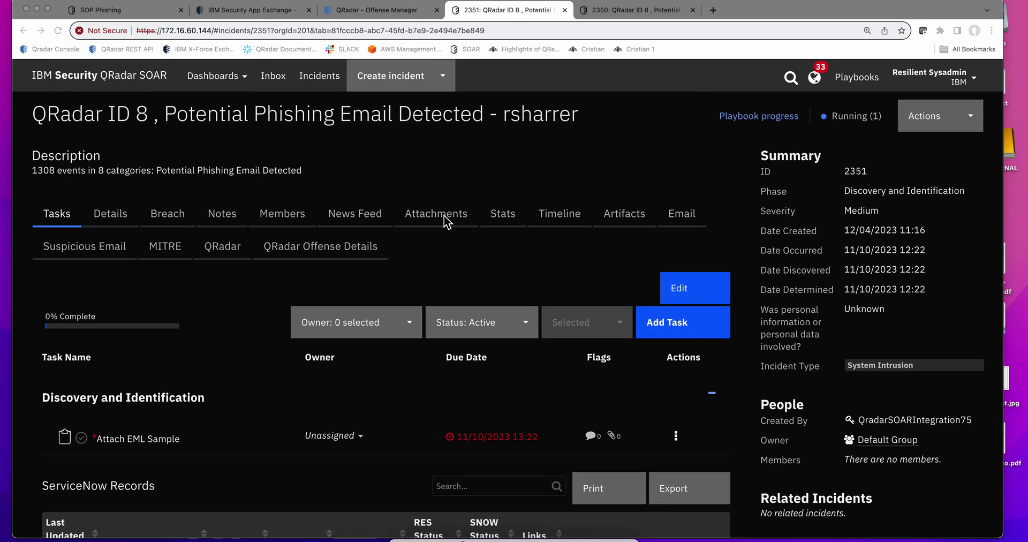
{"action": "left_click", "coordinate": [437, 216]}
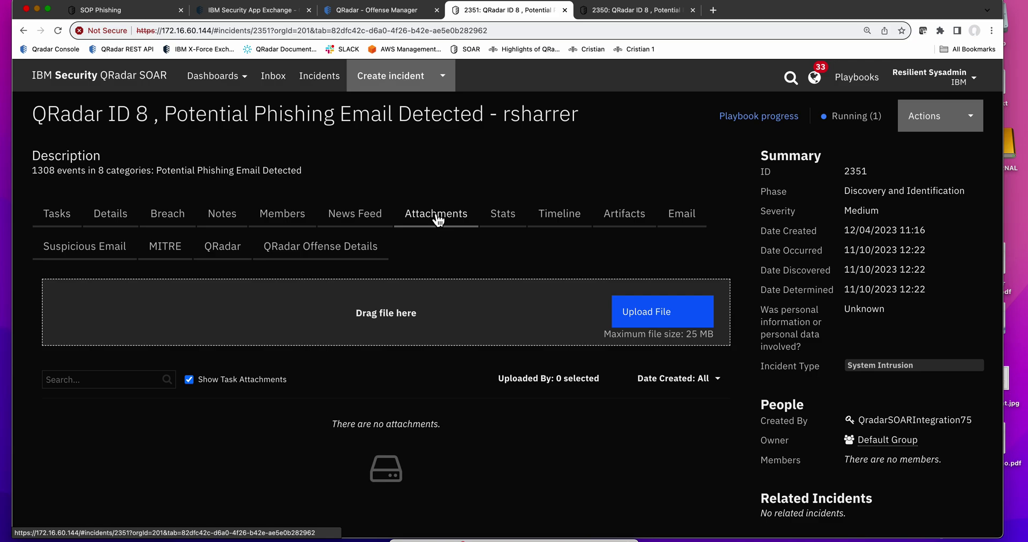
{"action": "left_click", "coordinate": [664, 320]}
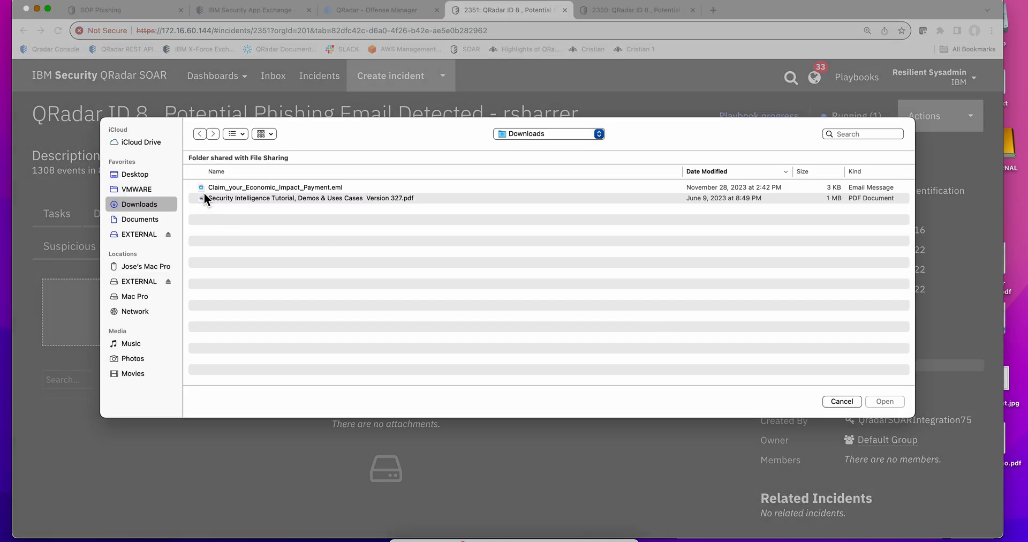
{"action": "double_click", "coordinate": [220, 186]}
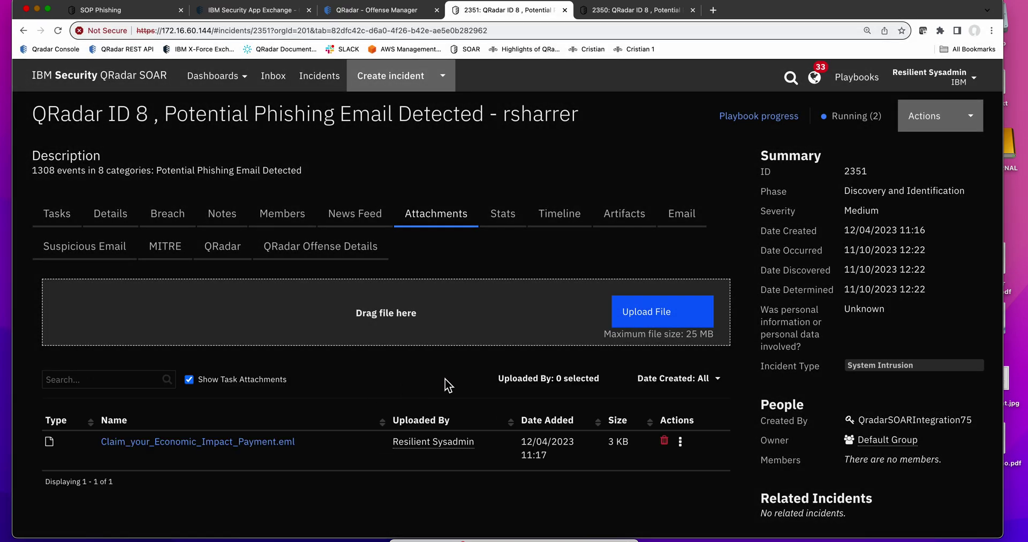
- Reopen incident 2351 from the incident list and check the progress of its discovery and enrichment tasks
{"action": "left_click", "coordinate": [313, 79]}
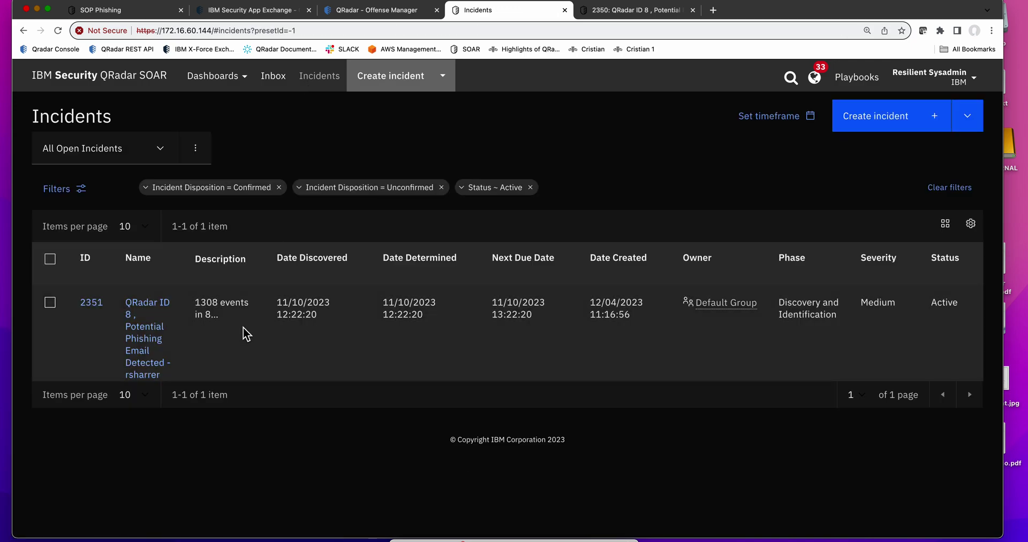
{"action": "left_click", "coordinate": [134, 330]}
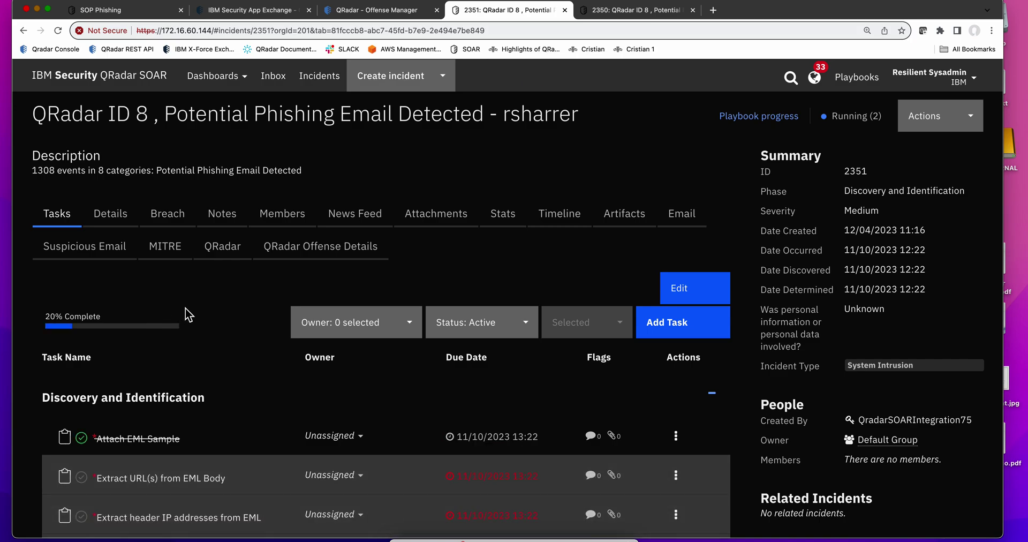
{"action": "scroll", "coordinate": [185, 307], "scroll_direction": "down", "scroll_amount": 5}
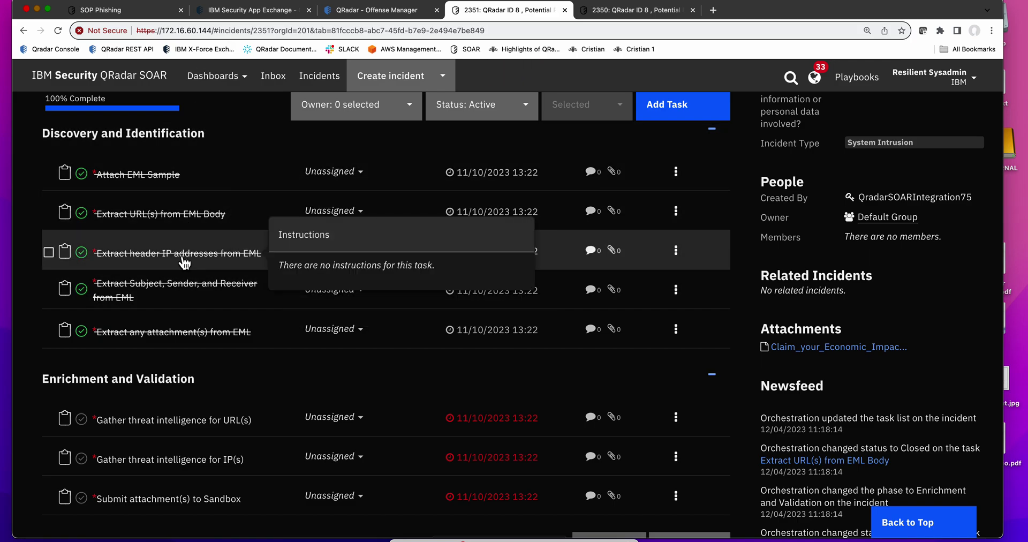
{"action": "scroll", "coordinate": [368, 359], "scroll_direction": "down", "scroll_amount": 3}
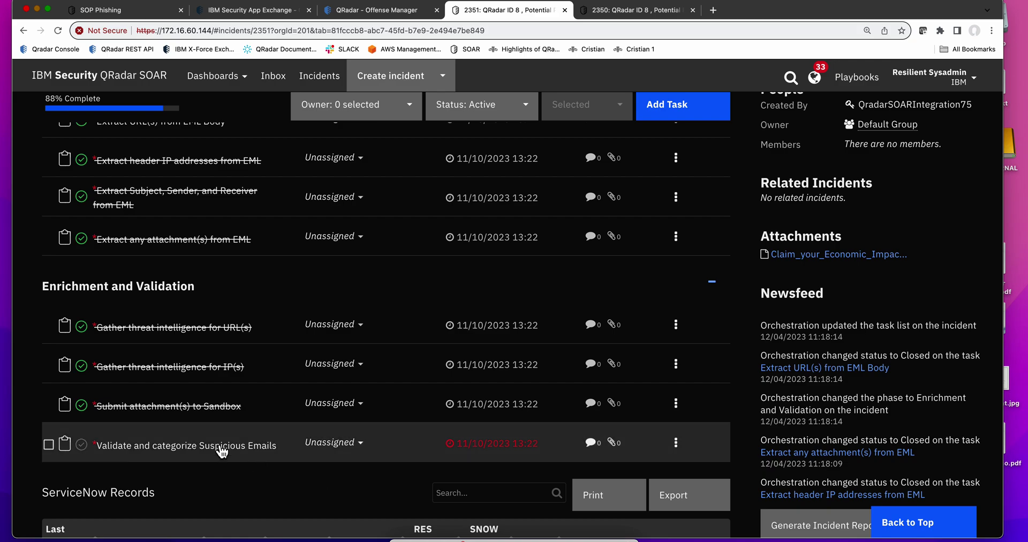
- Open the "Validate and categorize Suspicious Emails" task and look over its instructions
{"action": "mouse_move", "coordinate": [222, 449]}
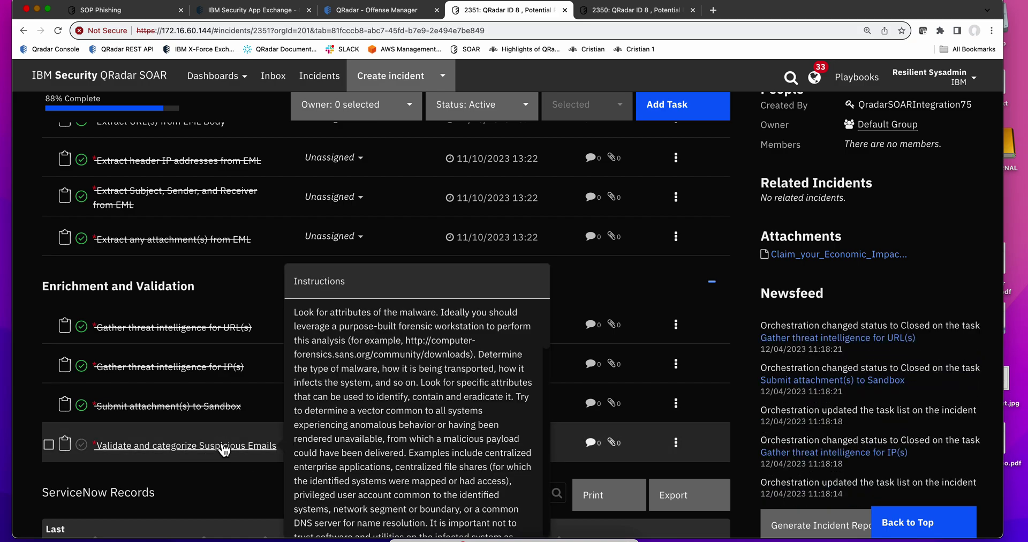
{"action": "left_click", "coordinate": [220, 447]}
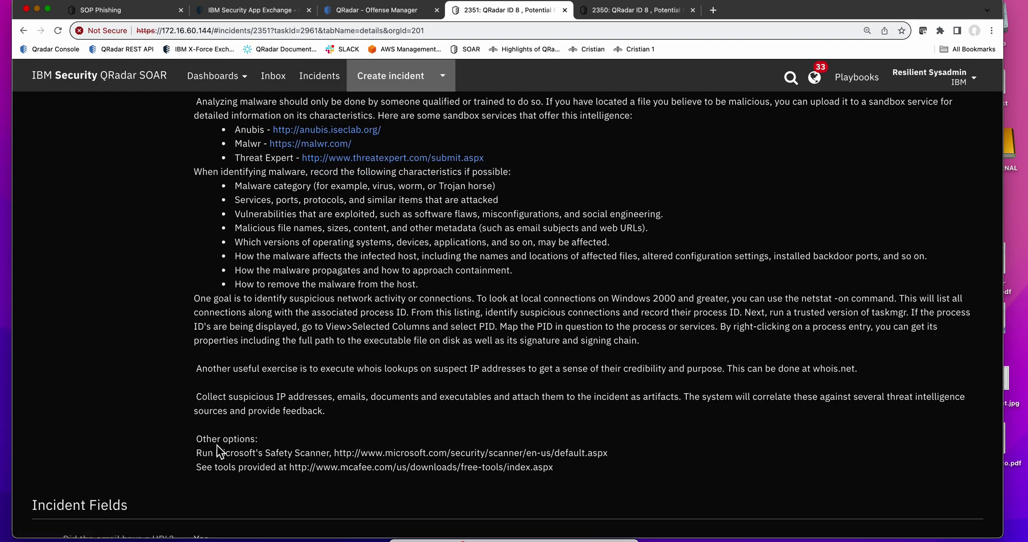
{"action": "scroll", "coordinate": [596, 359], "scroll_direction": "up", "scroll_amount": 6}
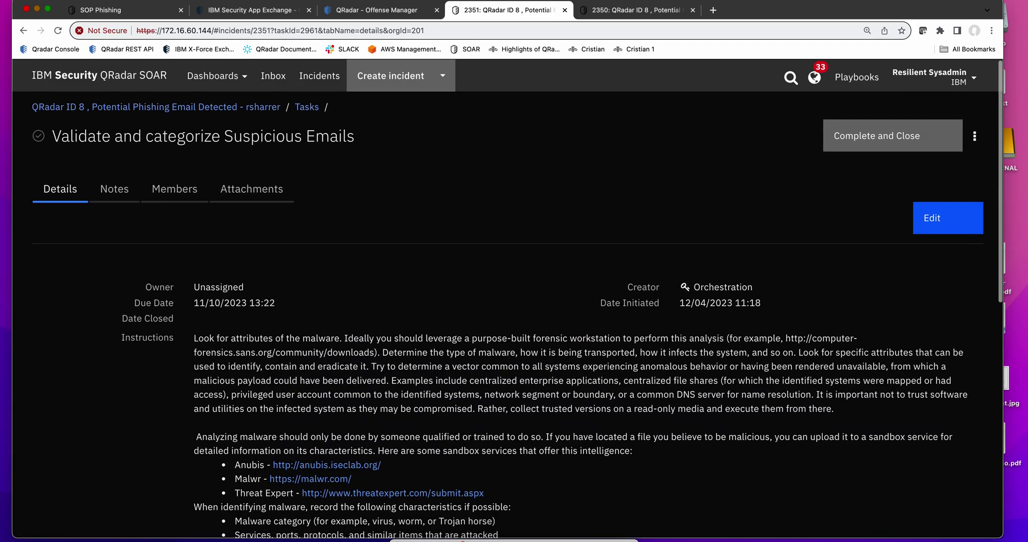
- Add Phishing to the task's type of email, save the change, and complete and close the task
{"action": "left_click", "coordinate": [957, 229]}
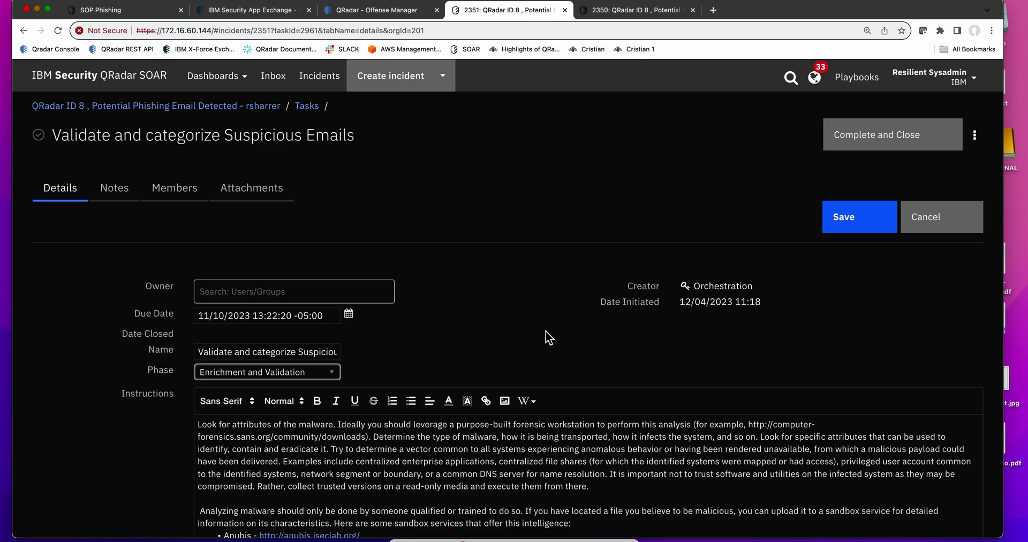
{"action": "scroll", "coordinate": [545, 331], "scroll_direction": "down", "scroll_amount": 3}
{"action": "scroll", "coordinate": [545, 331], "scroll_direction": "down", "scroll_amount": 5}
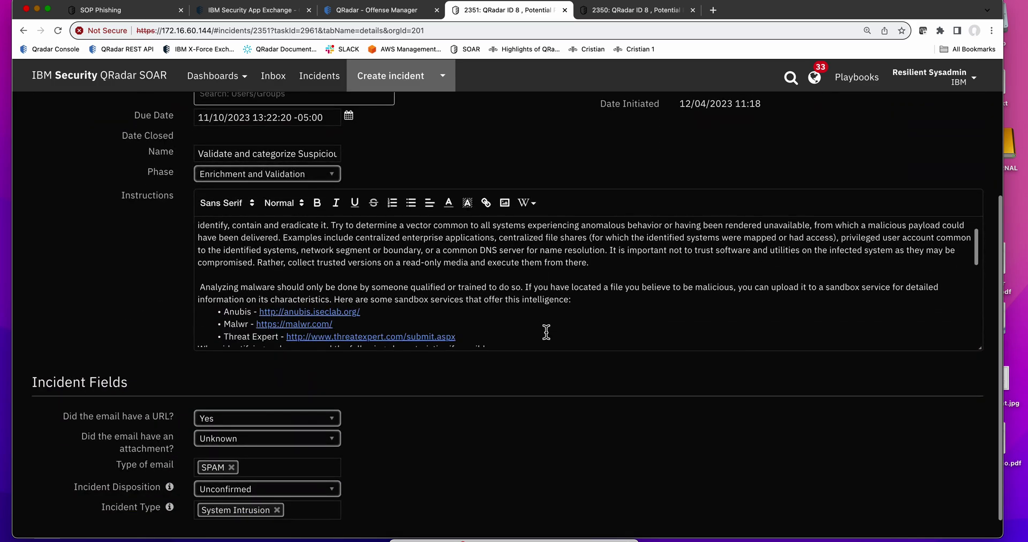
{"action": "left_click", "coordinate": [262, 469]}
{"action": "type", "text": "ph"}
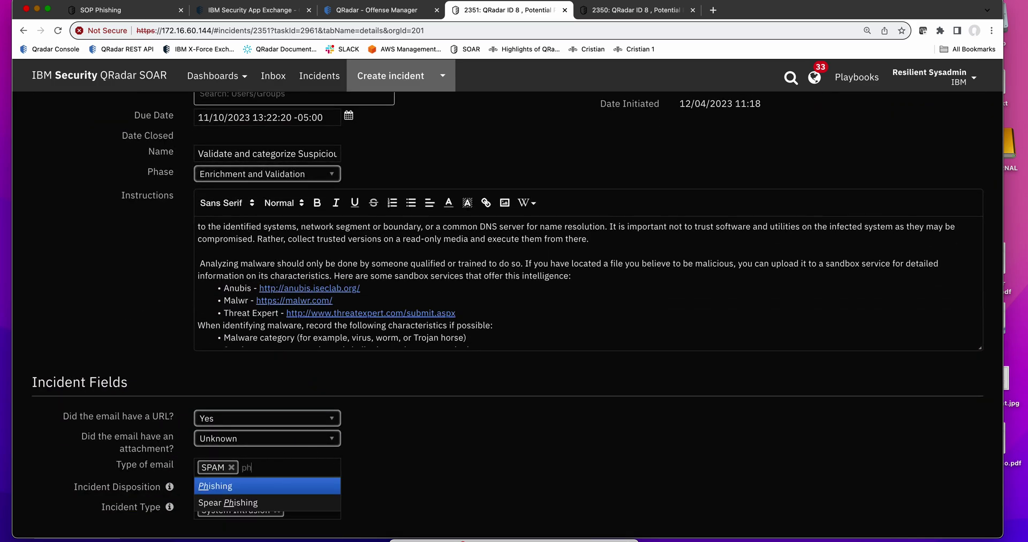
{"action": "left_click", "coordinate": [226, 486]}
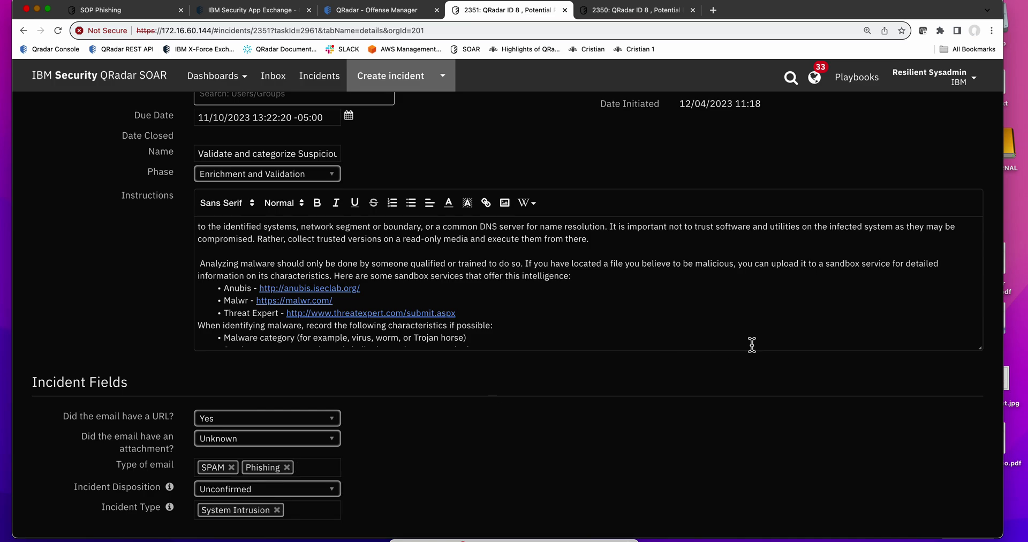
{"action": "scroll", "coordinate": [751, 345], "scroll_direction": "up", "scroll_amount": 10}
{"action": "left_click", "coordinate": [859, 196]}
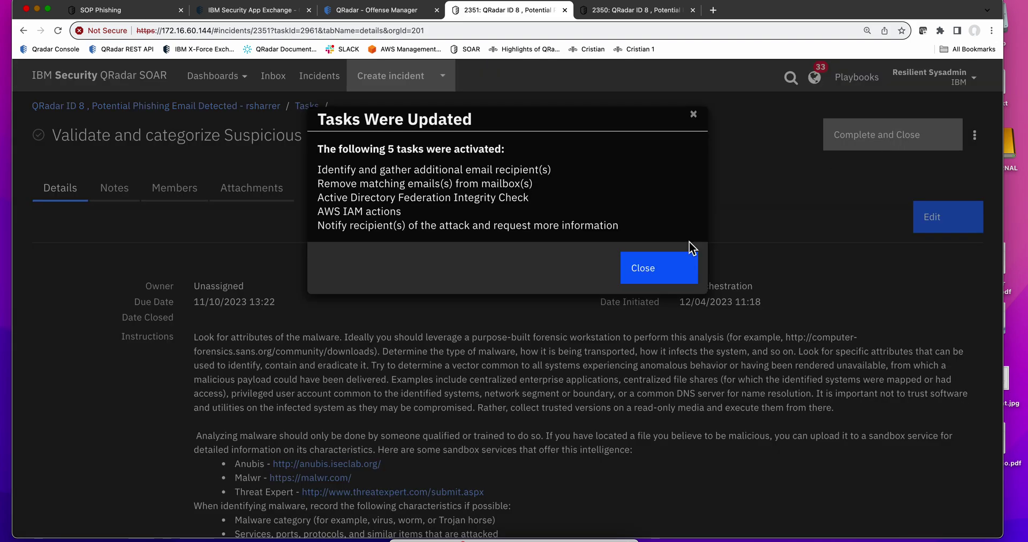
{"action": "left_click", "coordinate": [650, 270]}
{"action": "left_click", "coordinate": [854, 142]}
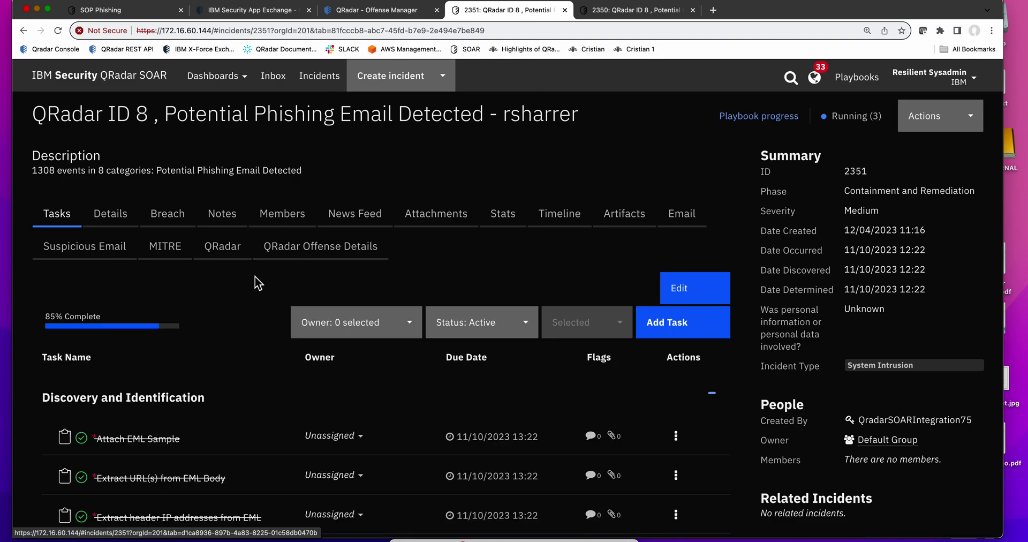
- Review the incident's Containment and Remediation and Lessons Learned tasks
{"action": "scroll", "coordinate": [198, 344], "scroll_direction": "down", "scroll_amount": 6}
{"action": "scroll", "coordinate": [197, 349], "scroll_direction": "down", "scroll_amount": 3}
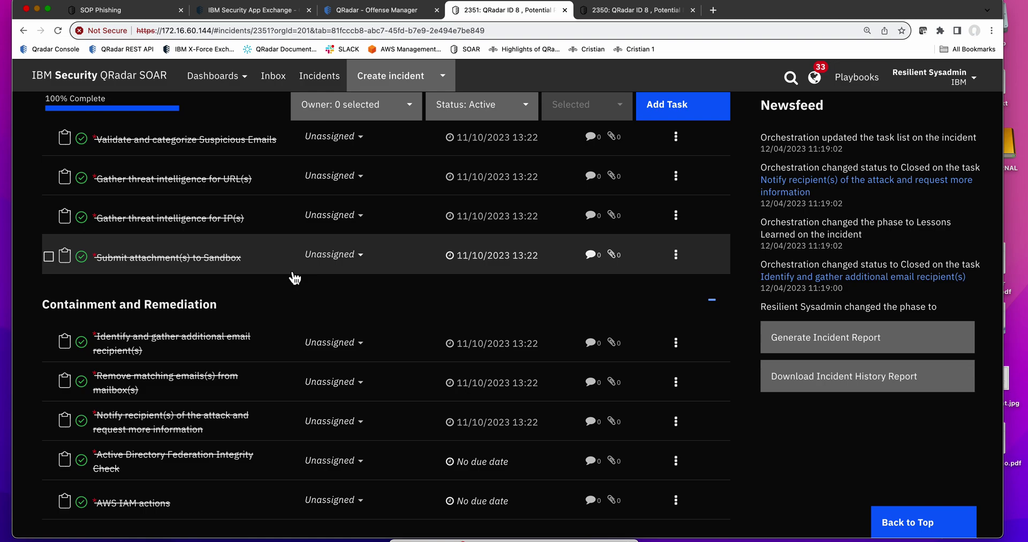
{"action": "scroll", "coordinate": [294, 278], "scroll_direction": "down", "scroll_amount": 3}
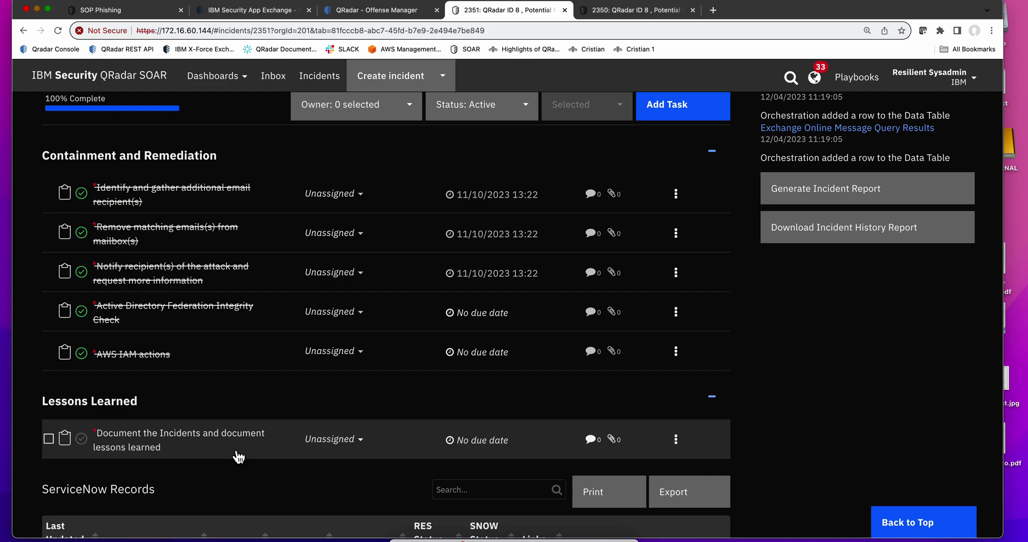
{"action": "scroll", "coordinate": [287, 177], "scroll_direction": "up", "scroll_amount": 15}
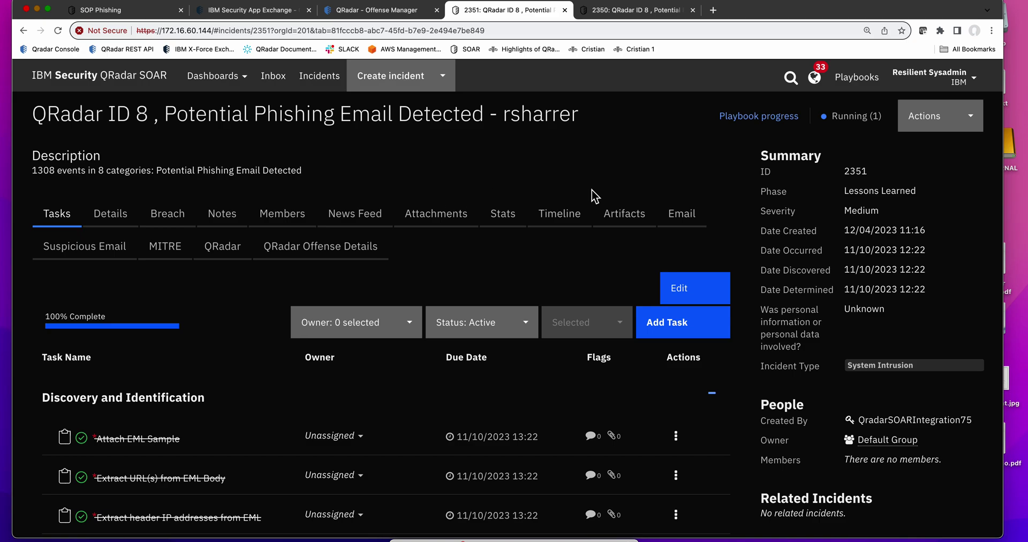
- Examine the incident's artifacts, including the URLs, IP addresses, and email details extracted from the sample
{"action": "left_click", "coordinate": [623, 214]}
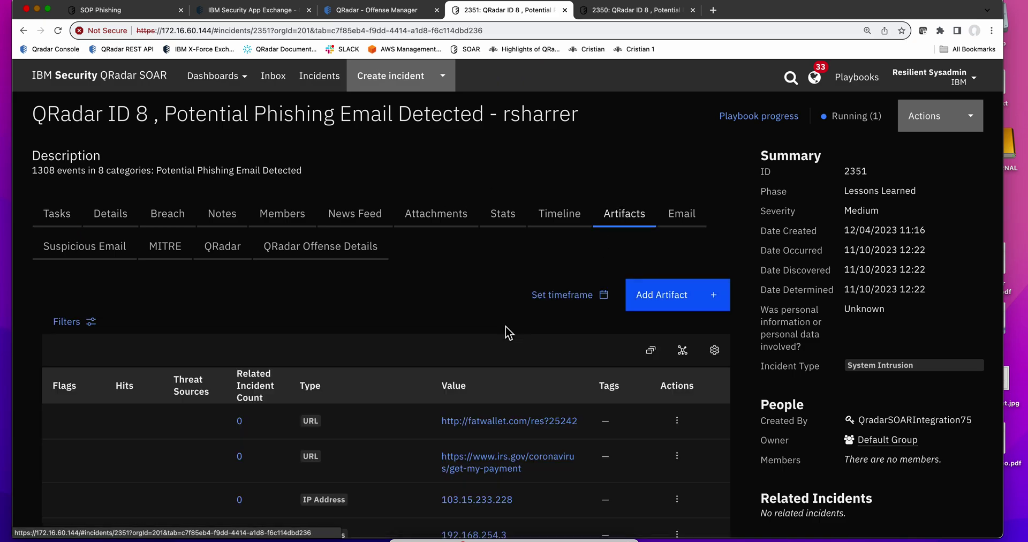
{"action": "scroll", "coordinate": [453, 321], "scroll_direction": "down", "scroll_amount": 3}
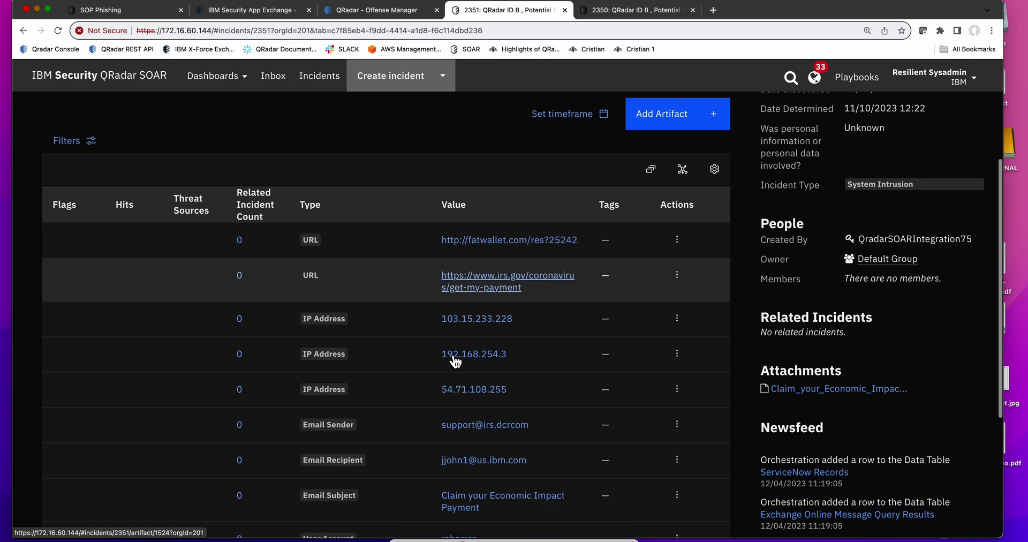
{"action": "scroll", "coordinate": [470, 506], "scroll_direction": "down", "scroll_amount": 1}
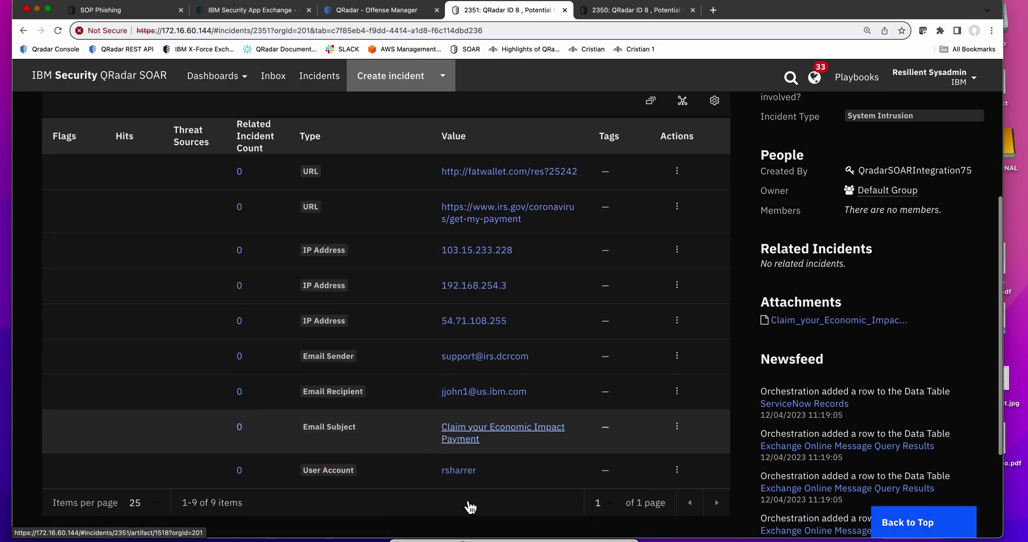
- Review the incident's suspicious email details and the Exchange Online Message Query Results listing the affected mailboxes
{"action": "scroll", "coordinate": [469, 500], "scroll_direction": "up", "scroll_amount": 5}
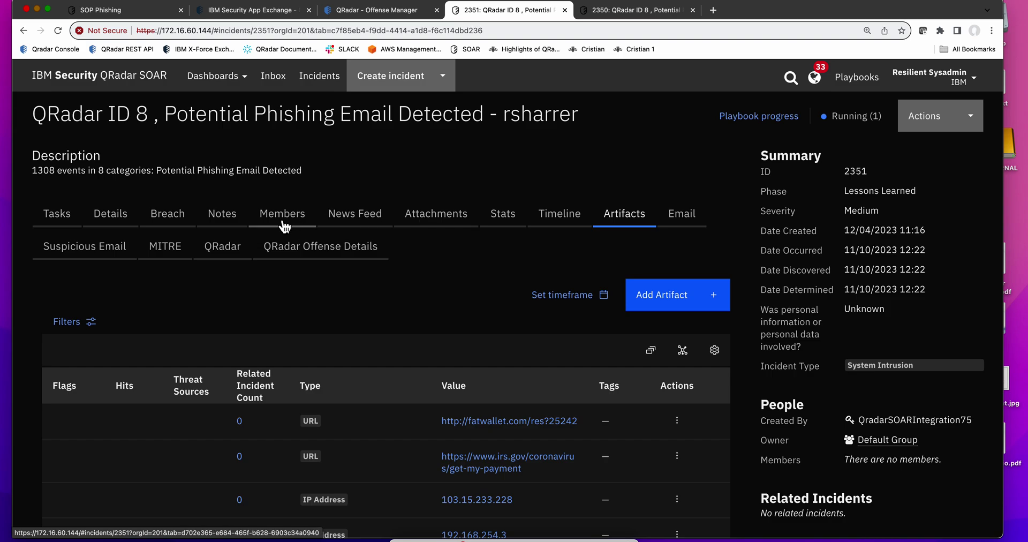
{"action": "left_click", "coordinate": [98, 249]}
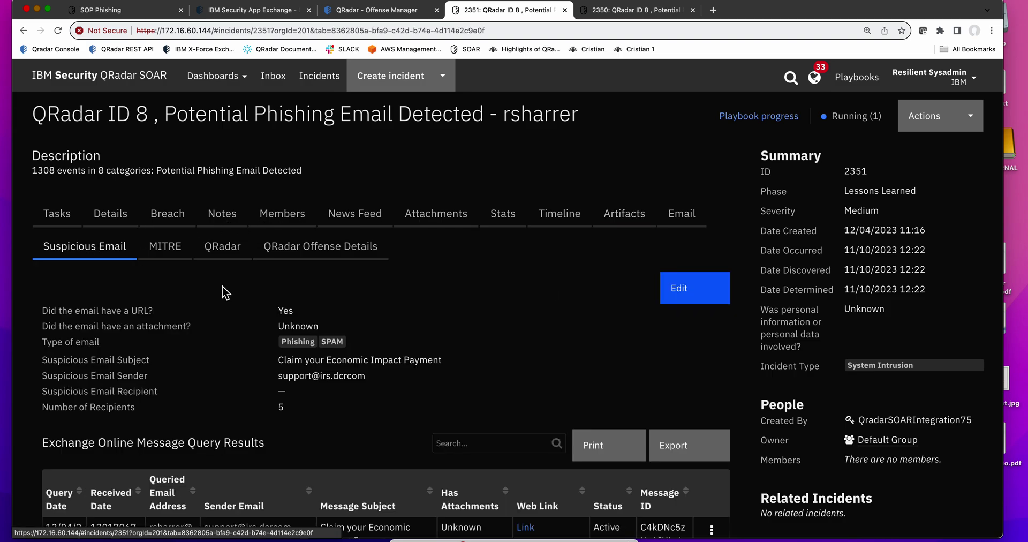
{"action": "scroll", "coordinate": [238, 311], "scroll_direction": "down", "scroll_amount": 5}
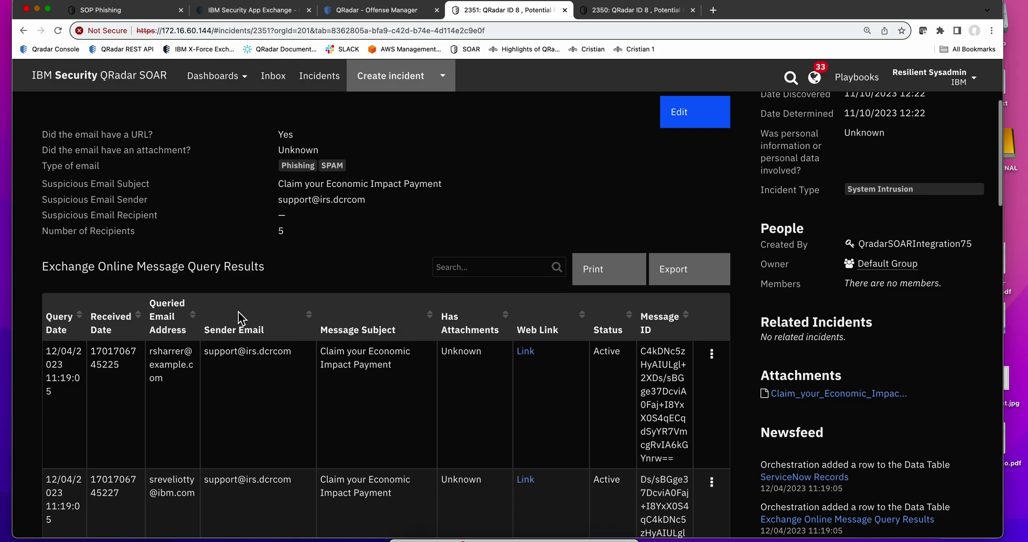
{"action": "scroll", "coordinate": [239, 312], "scroll_direction": "down", "scroll_amount": 5}
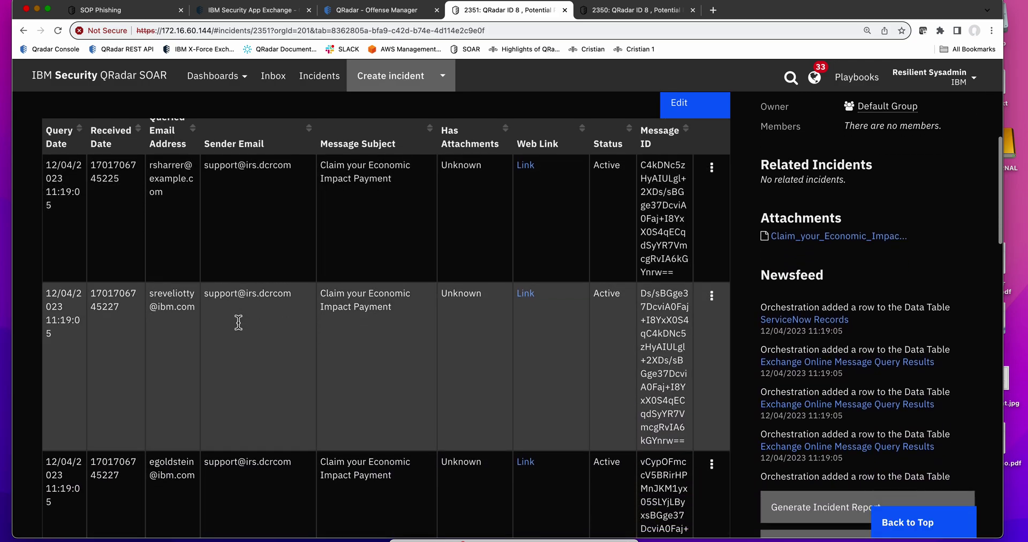
{"action": "scroll", "coordinate": [238, 322], "scroll_direction": "up", "scroll_amount": 10}
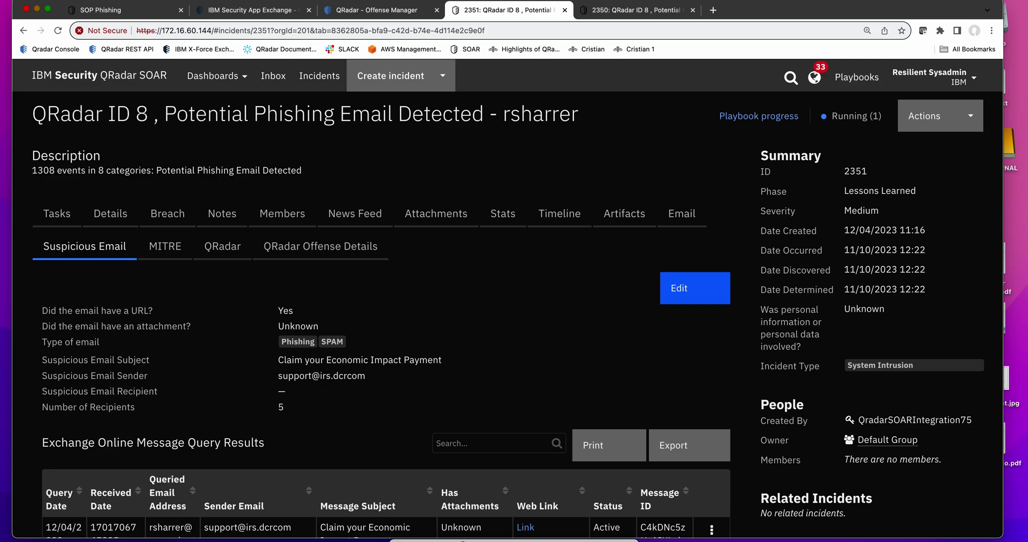
- Open the SOAR Administrator Settings in a separate browser tab and show the Threat Sources configuration
{"action": "left_click", "coordinate": [743, 121]}
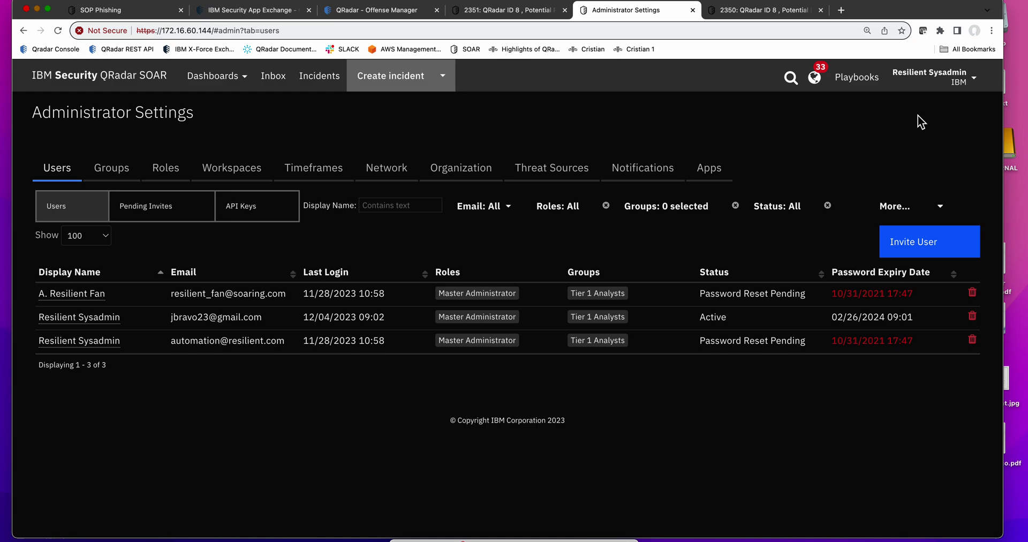
{"action": "left_click", "coordinate": [945, 75]}
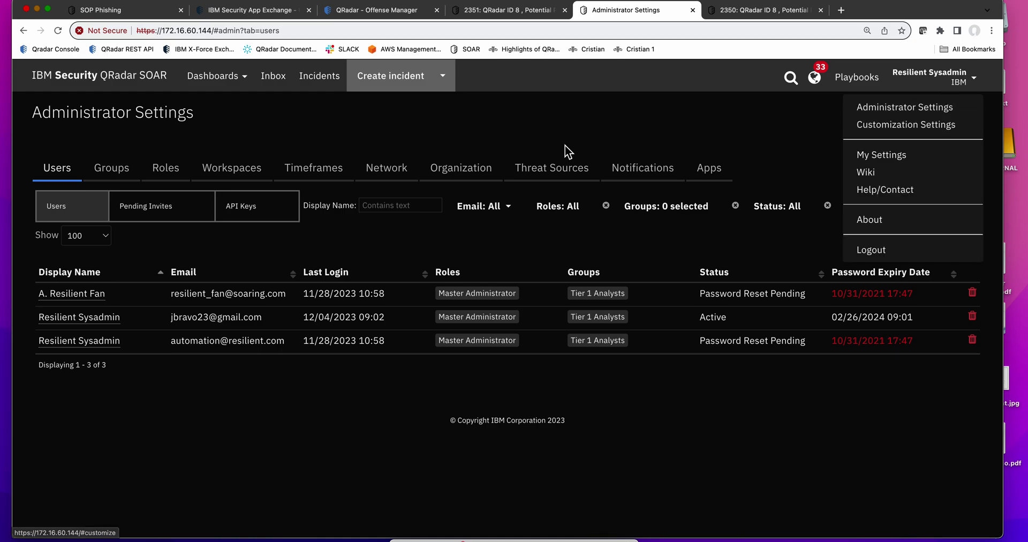
{"action": "left_click", "coordinate": [545, 173]}
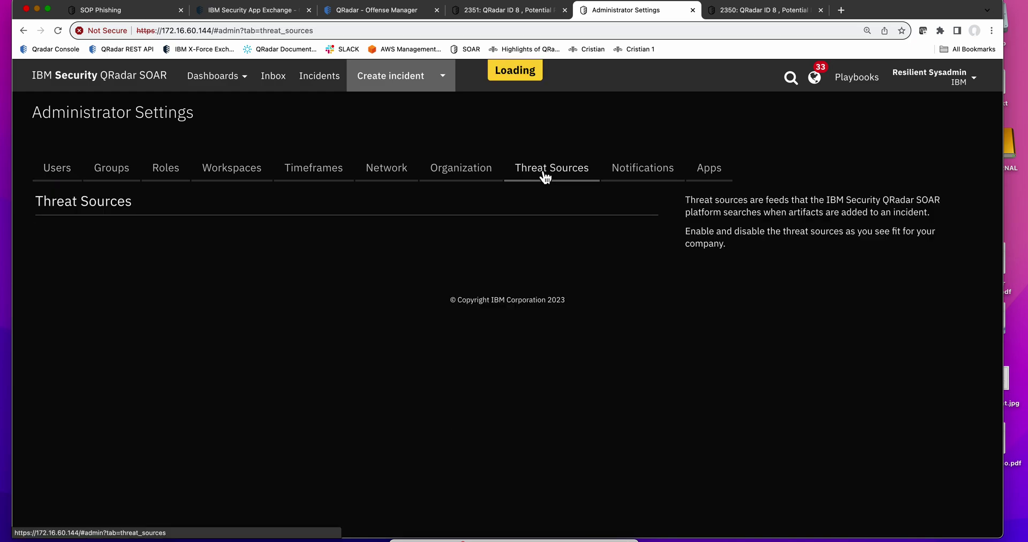